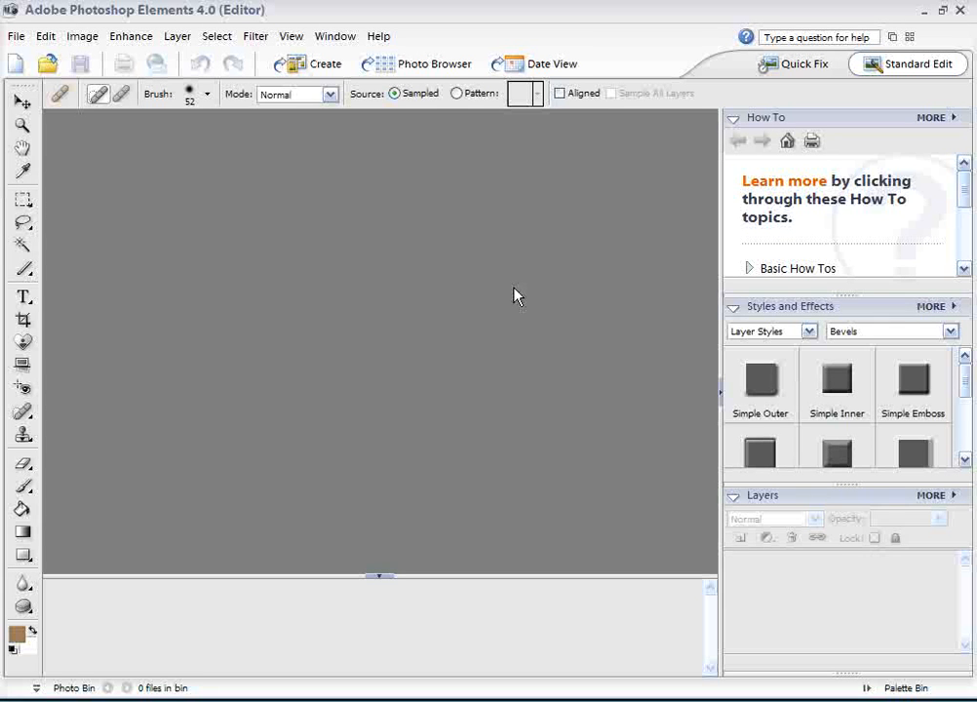
Show the files in the Eczma Removal Pics re Email folder as thumbnails and open the photo 112507_-_Grace_7.
{"action": "key", "text": "ctrl+o"}
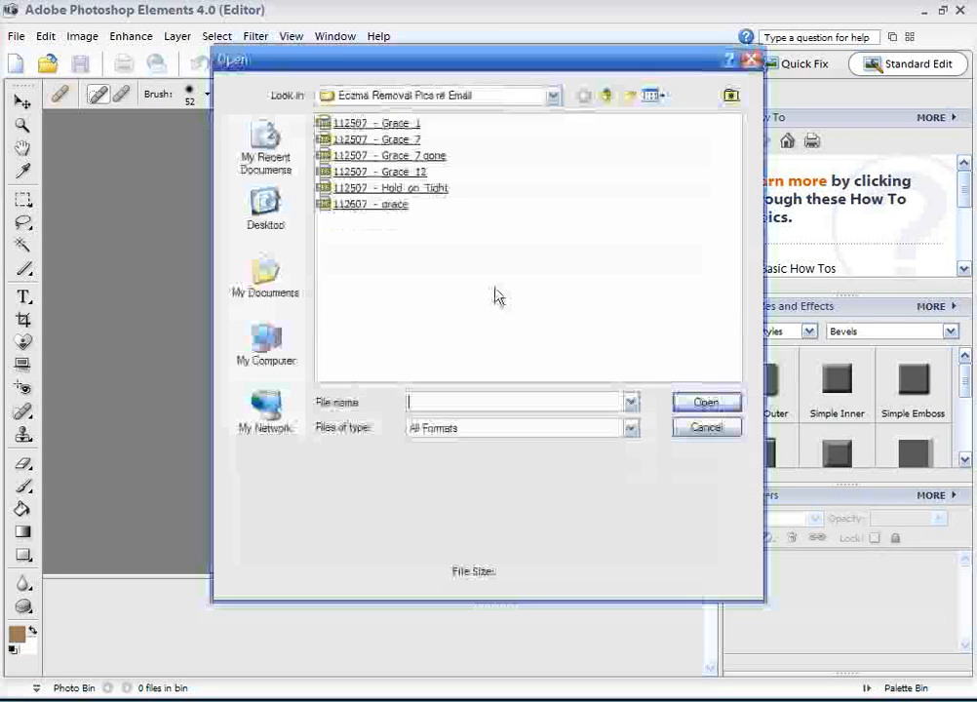
{"action": "left_click", "coordinate": [654, 97]}
{"action": "left_click", "coordinate": [671, 116]}
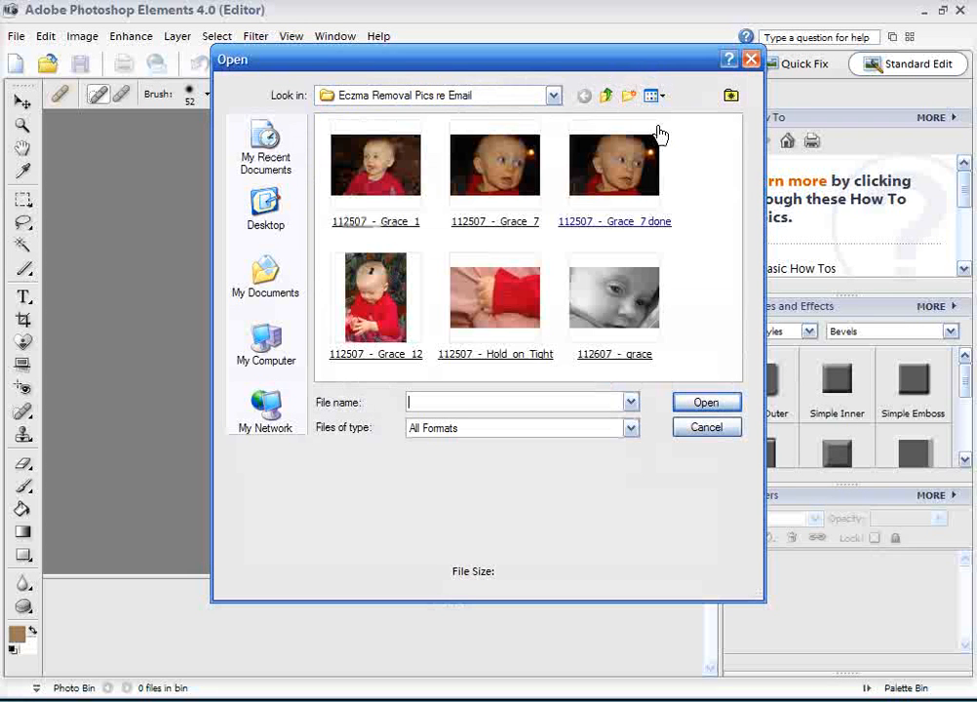
{"action": "left_click", "coordinate": [491, 194]}
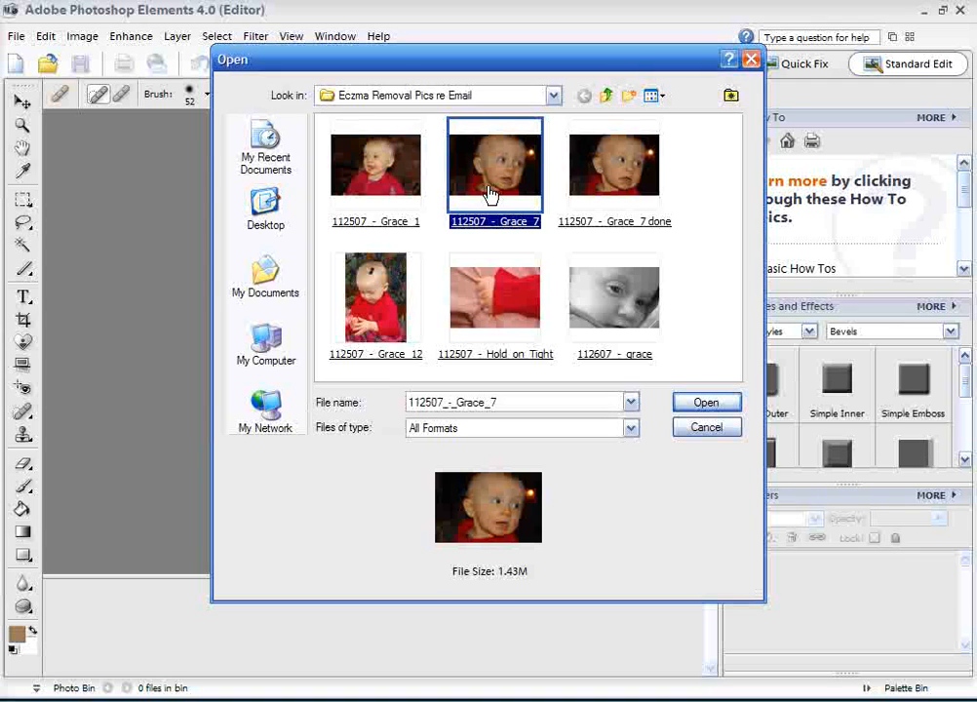
{"action": "double_click", "coordinate": [491, 196]}
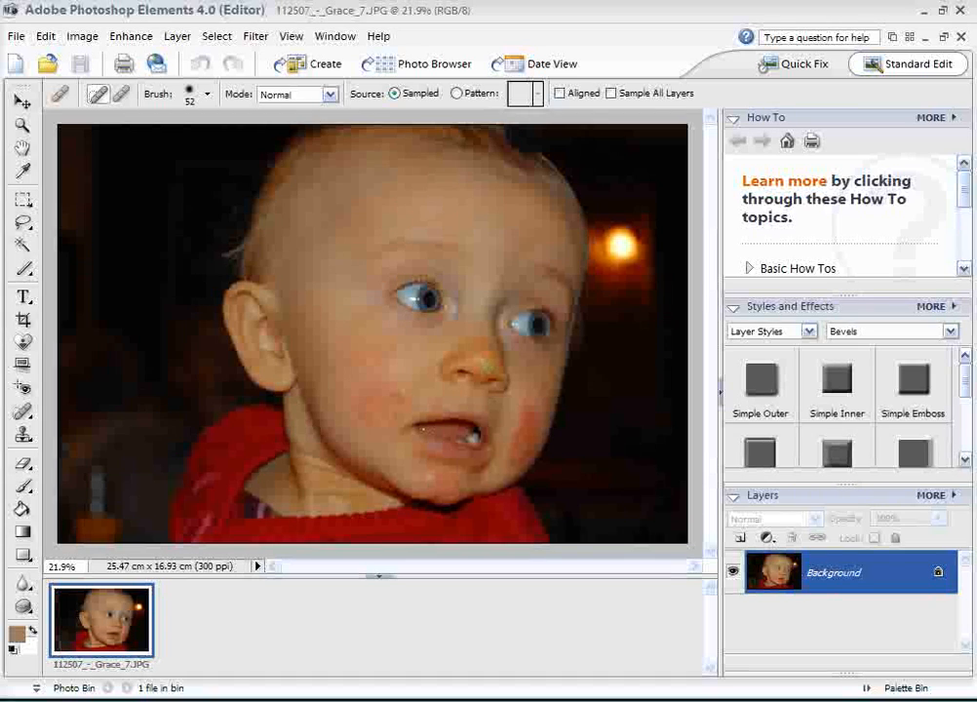
Start Replace Color, sample the orange tone on the baby's nose as the color to replace, and set Fuzziness to 45.
{"action": "left_click", "coordinate": [462, 375]}
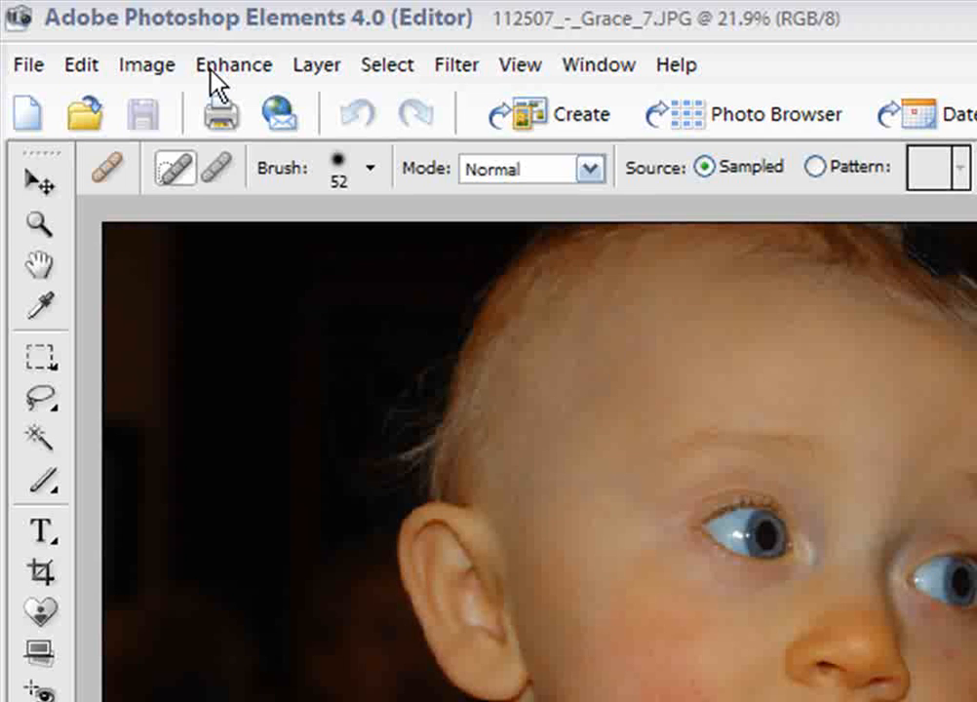
{"action": "left_click", "coordinate": [241, 73]}
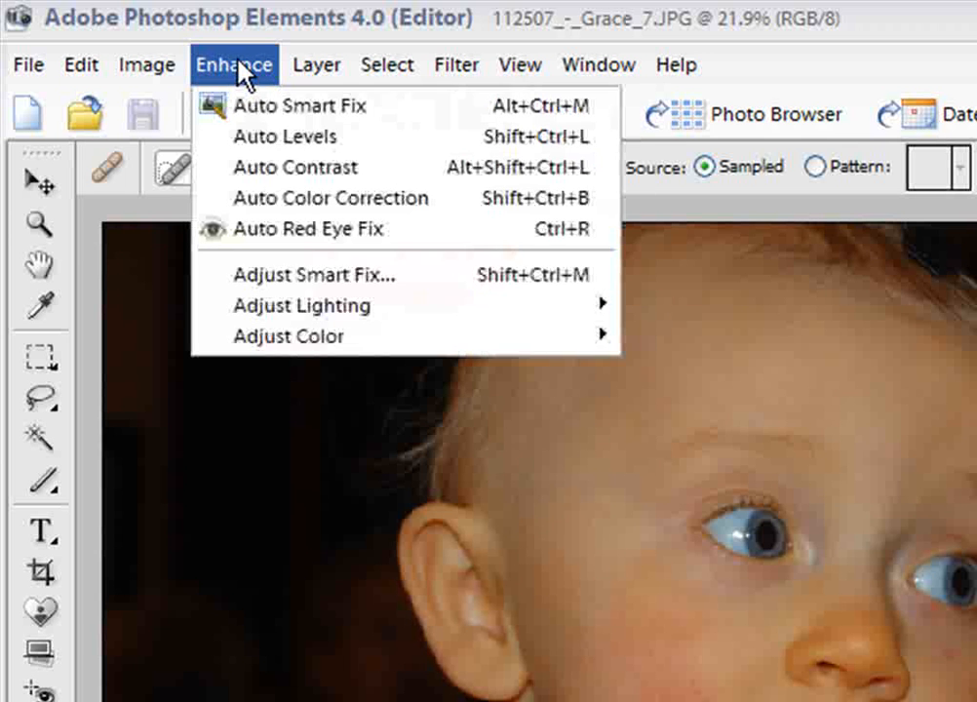
{"action": "mouse_move", "coordinate": [448, 338]}
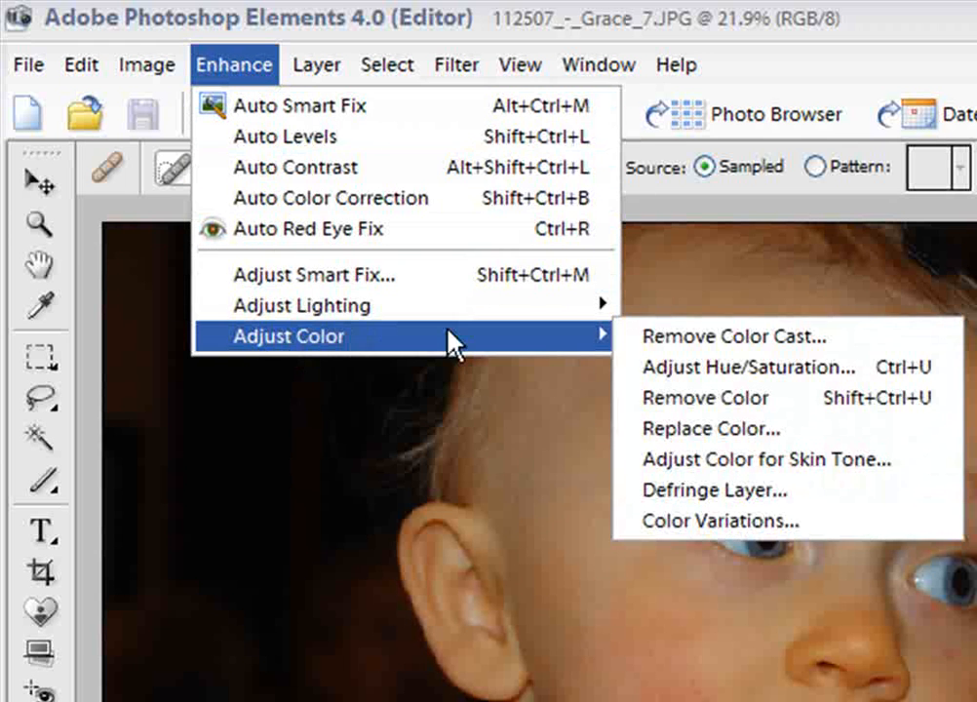
{"action": "left_click", "coordinate": [676, 430]}
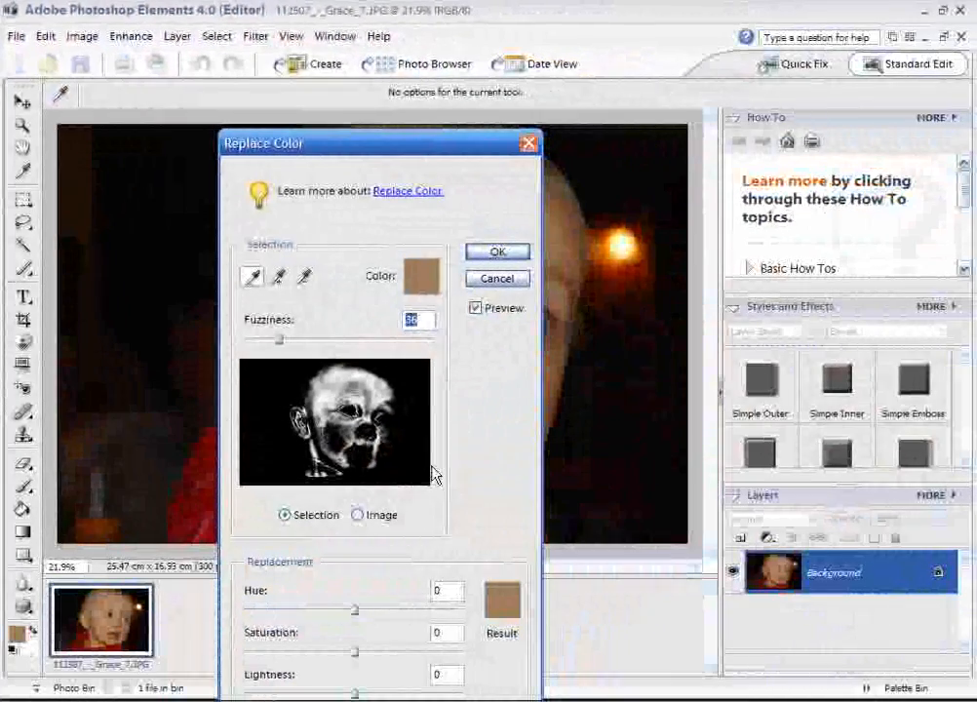
{"action": "left_click_drag", "start_coordinate": [368, 148], "coordinate": [181, 31]}
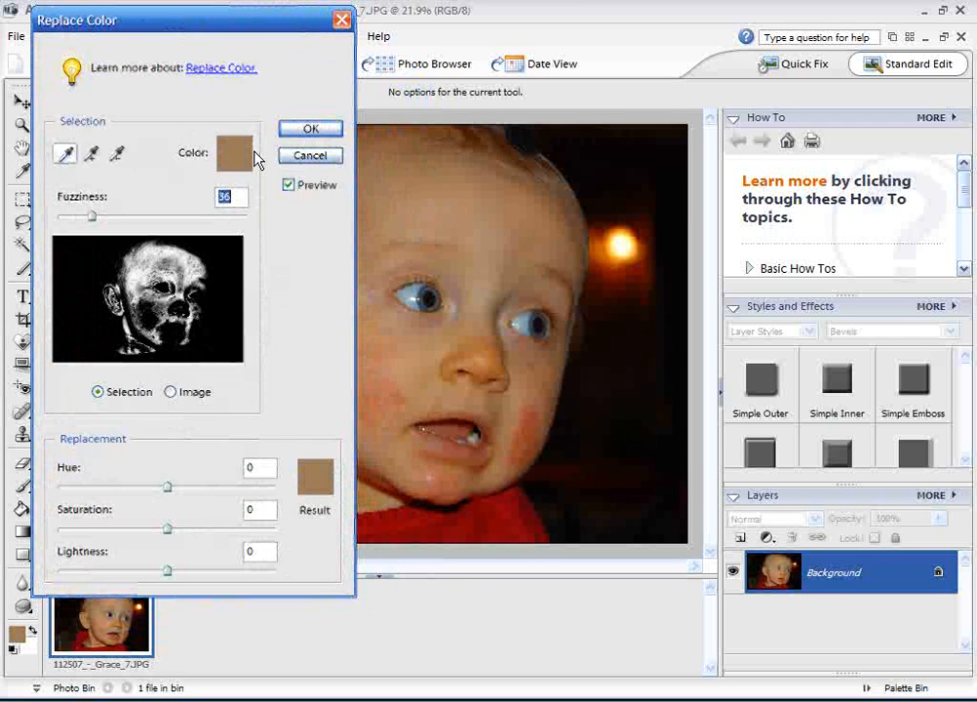
{"action": "left_click", "coordinate": [497, 280]}
{"action": "left_click", "coordinate": [499, 234]}
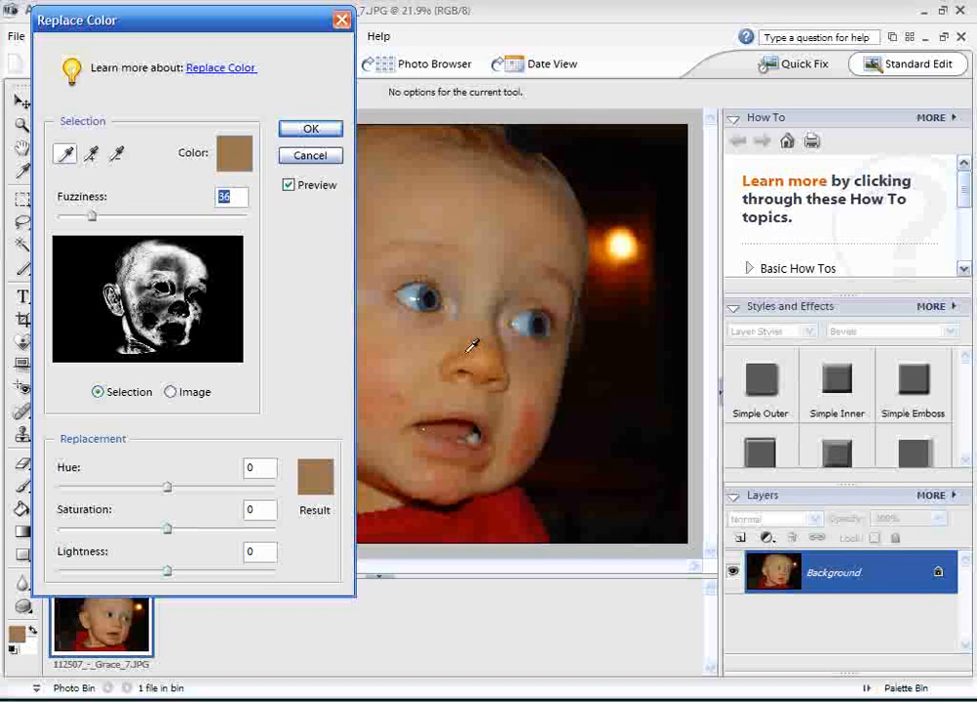
{"action": "left_click", "coordinate": [232, 153]}
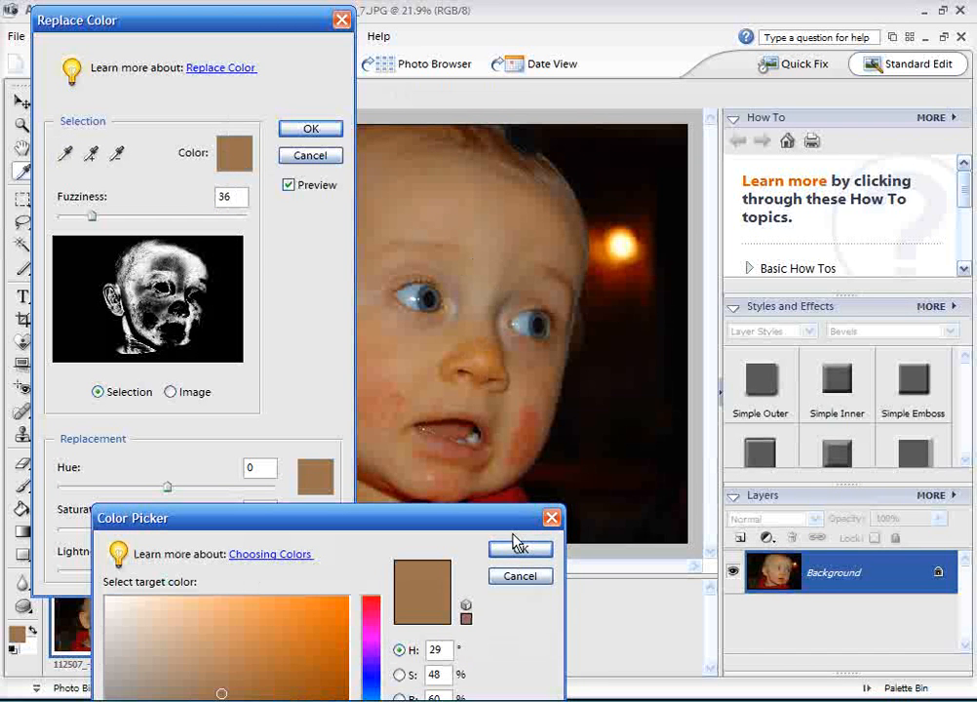
{"action": "left_click", "coordinate": [484, 345]}
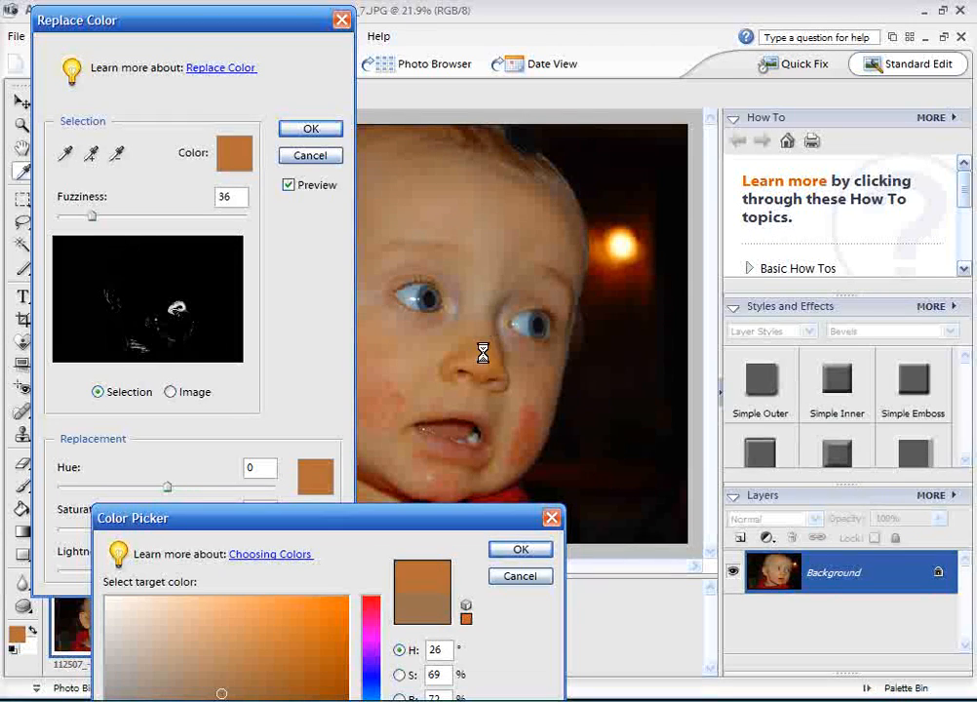
{"action": "left_click", "coordinate": [545, 552]}
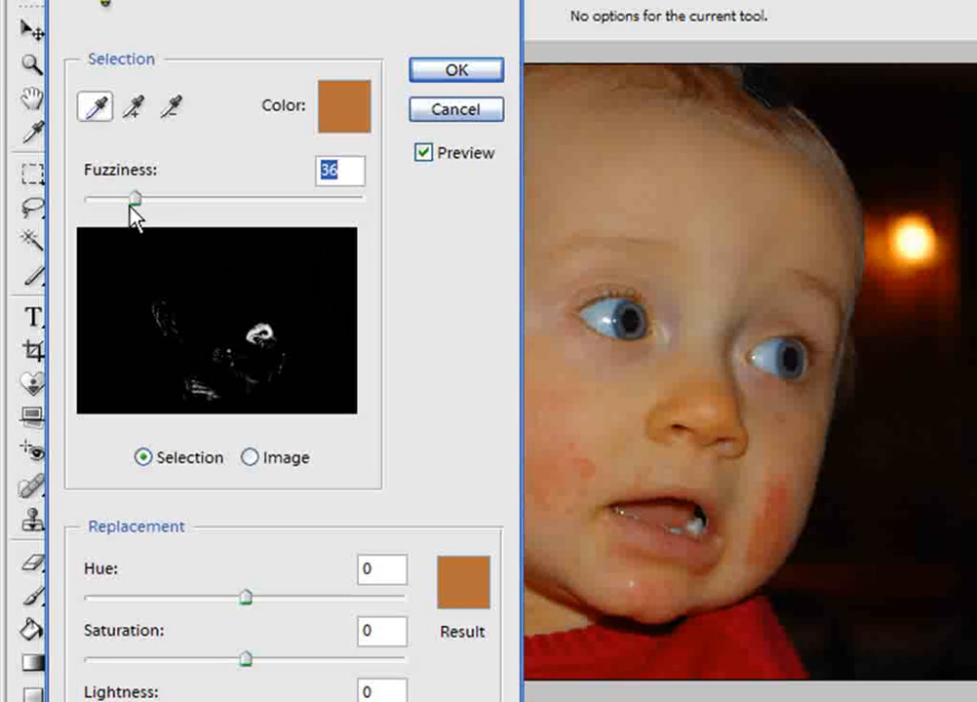
{"action": "mouse_move", "coordinate": [137, 201]}
{"action": "left_mouse_down"}
{"action": "mouse_move", "coordinate": [224, 201]}
{"action": "mouse_move", "coordinate": [122, 203]}
{"action": "mouse_move", "coordinate": [148, 203]}
{"action": "left_mouse_up"}
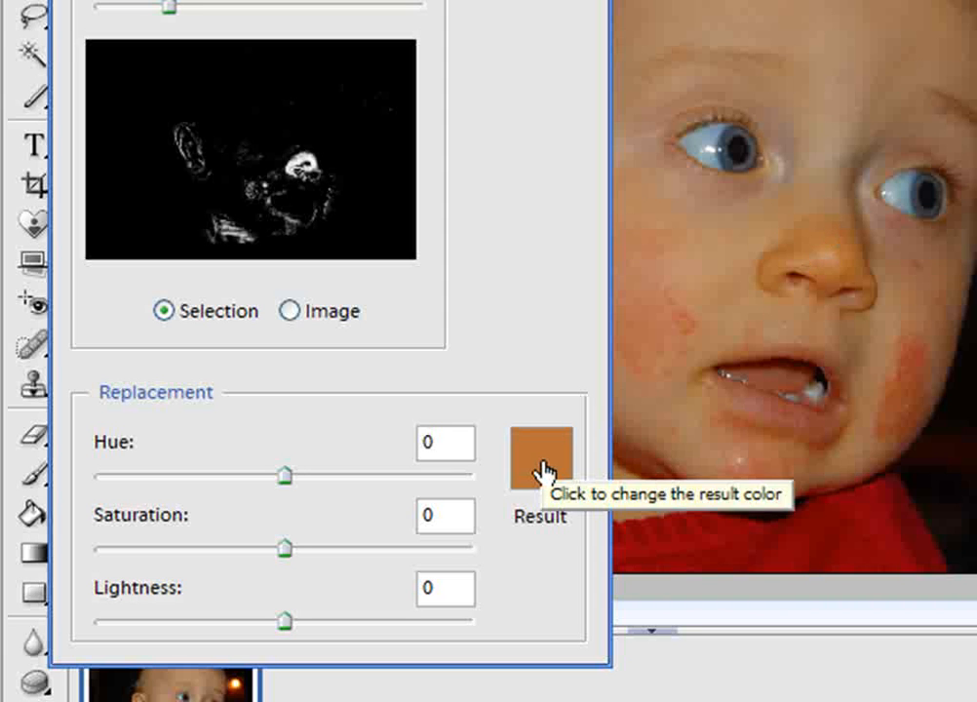
Sample normal skin beside the nose as the result color, giving Hue +3, Saturation -17 and Lightness +9.
{"action": "left_click", "coordinate": [543, 474]}
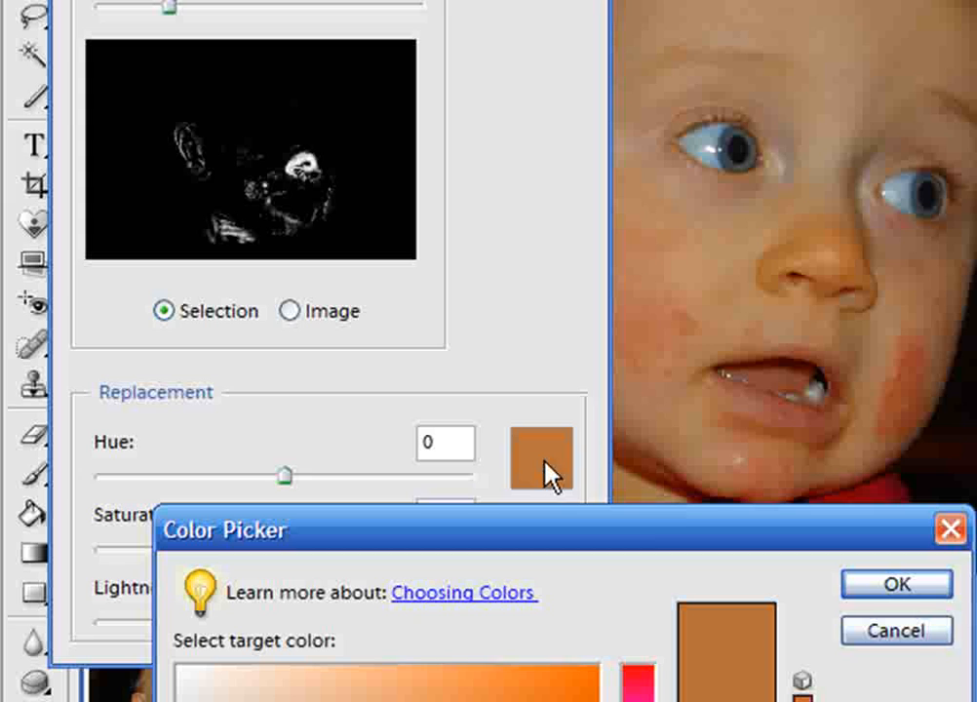
{"action": "left_click", "coordinate": [751, 229]}
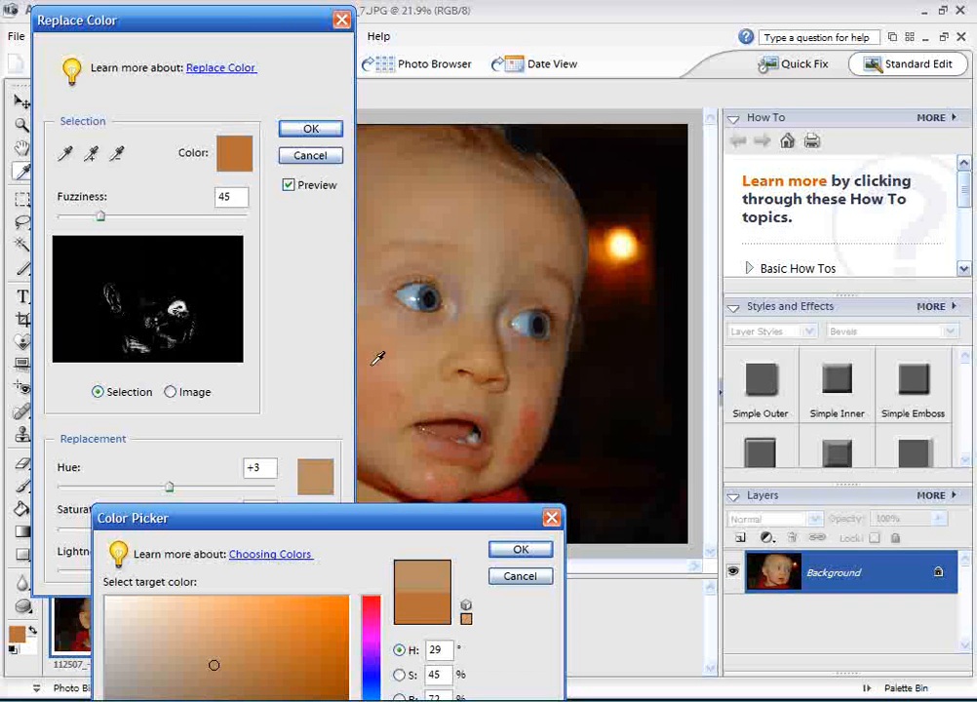
{"action": "left_click", "coordinate": [521, 549]}
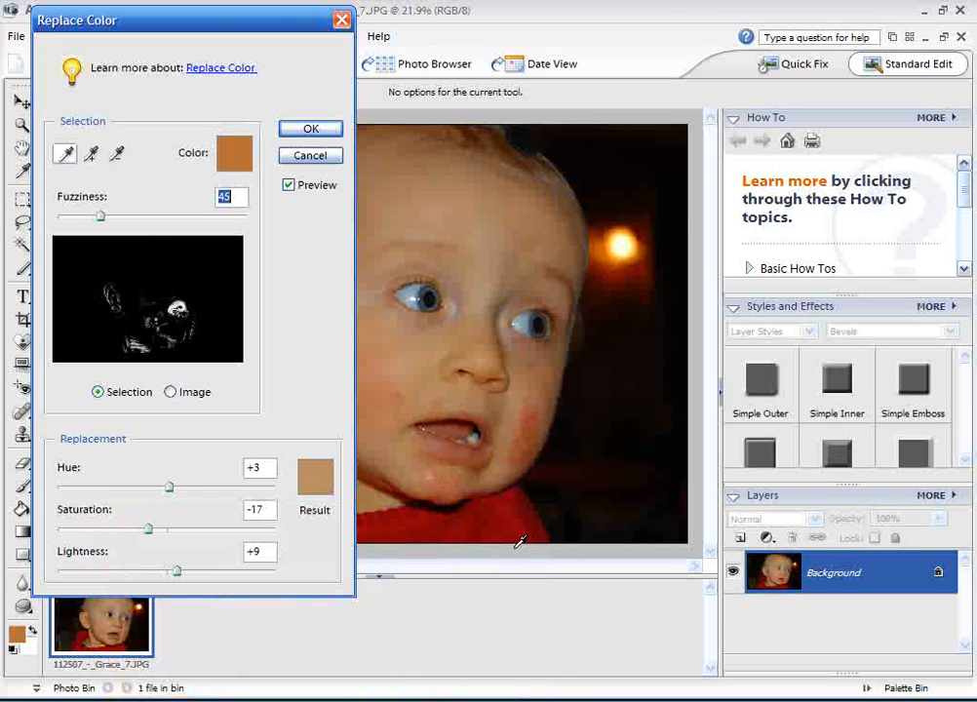
Compare the nose with the preview off and on, and apply the color replacement.
{"action": "left_click", "coordinate": [288, 186]}
{"action": "left_click", "coordinate": [288, 186]}
{"action": "left_click", "coordinate": [287, 187]}
{"action": "left_click", "coordinate": [288, 186]}
{"action": "left_click", "coordinate": [288, 186]}
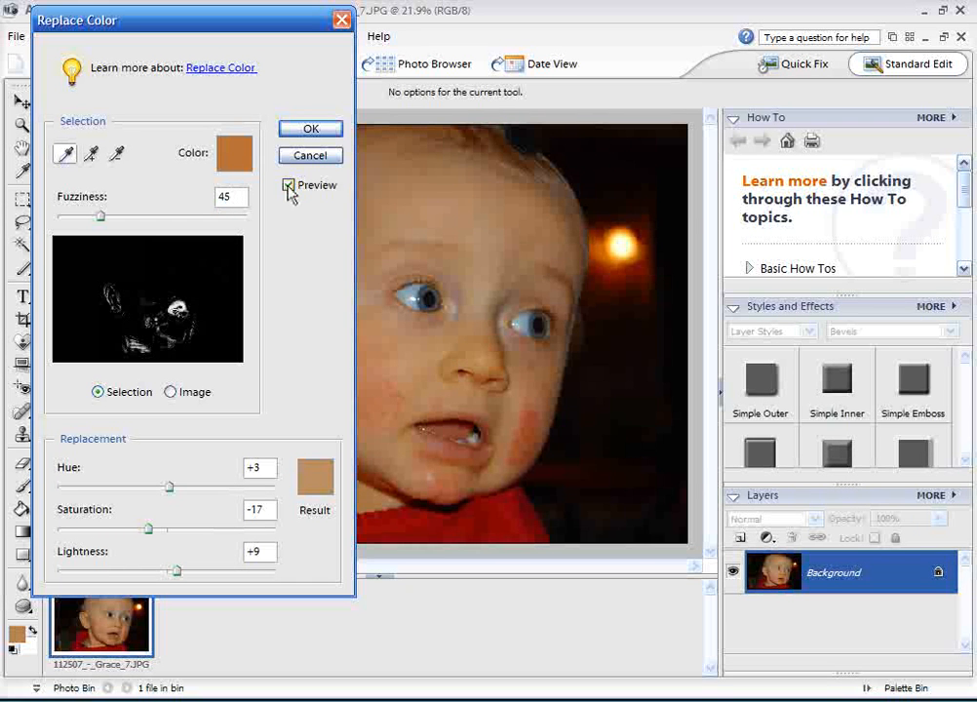
{"action": "left_click", "coordinate": [287, 186]}
{"action": "left_click", "coordinate": [288, 186]}
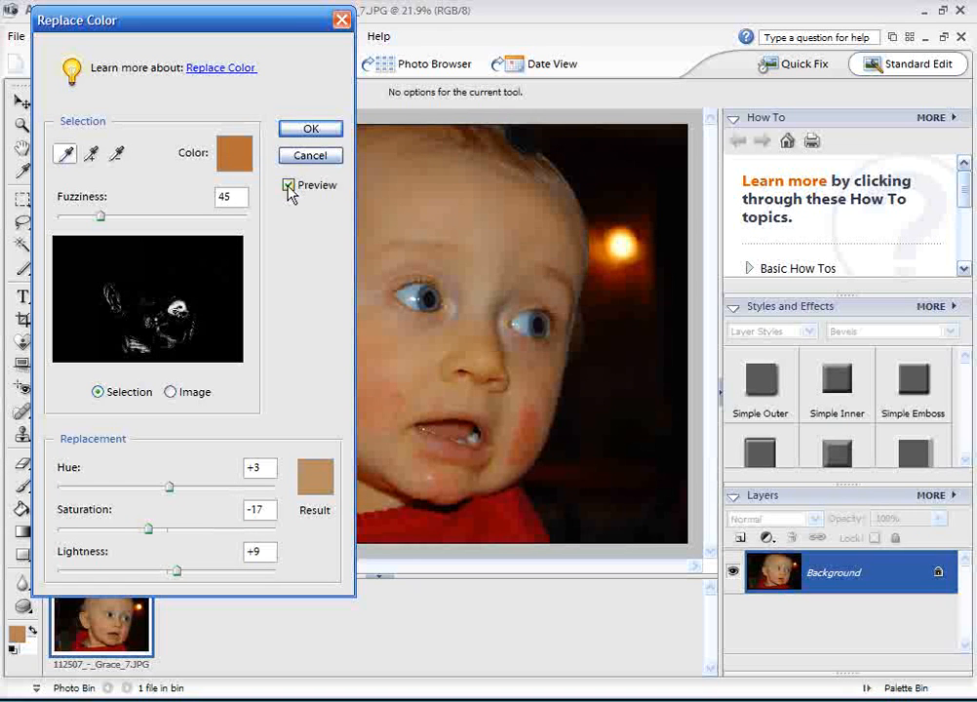
{"action": "left_click", "coordinate": [298, 133]}
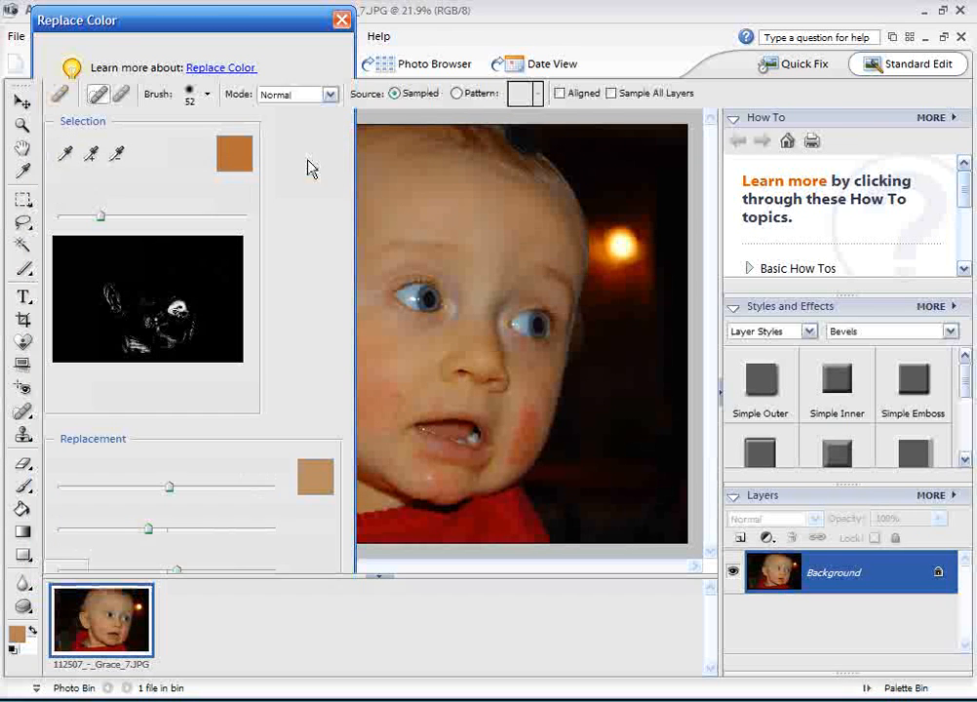
{"action": "scroll", "coordinate": [559, 391], "scroll_direction": "up", "scroll_amount": 1}
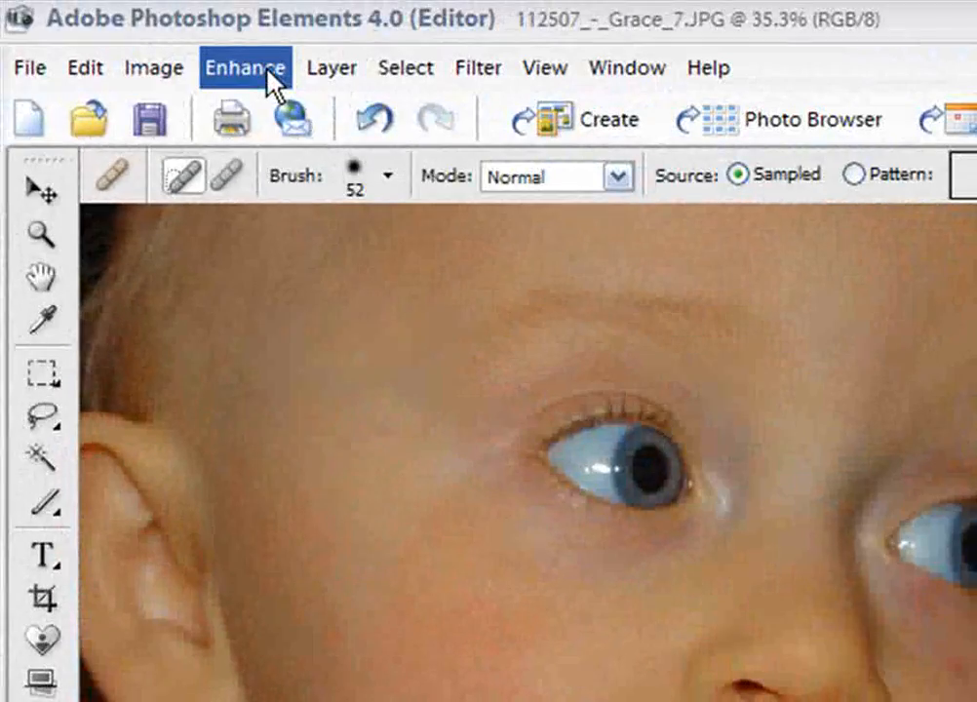
{"action": "left_click", "coordinate": [266, 70]}
{"action": "mouse_move", "coordinate": [344, 341]}
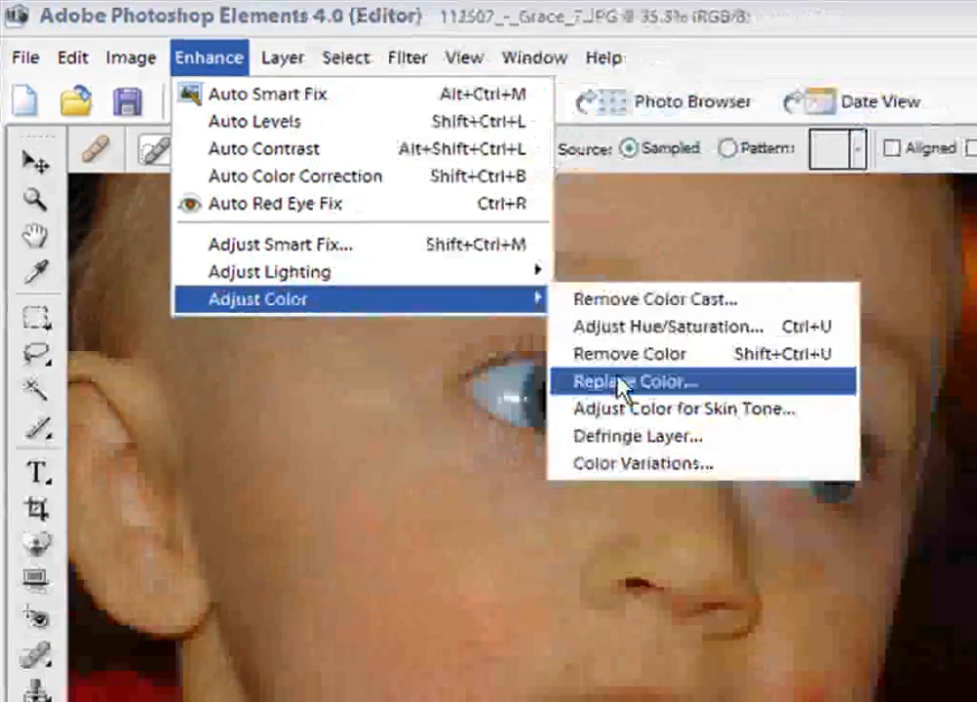
{"action": "left_click", "coordinate": [618, 381]}
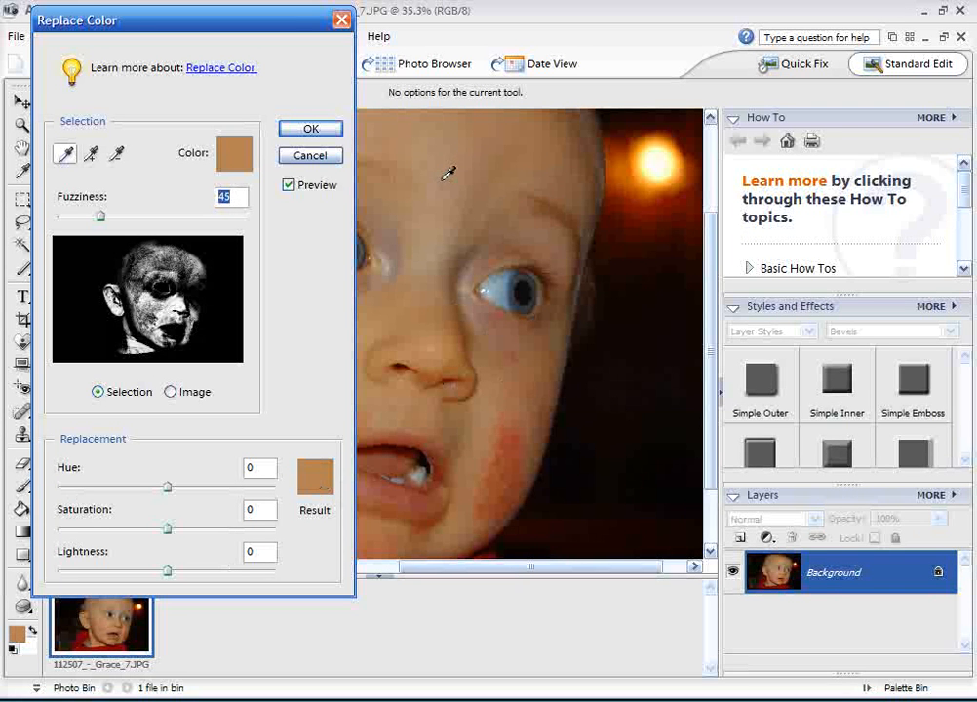
{"action": "left_click", "coordinate": [303, 131]}
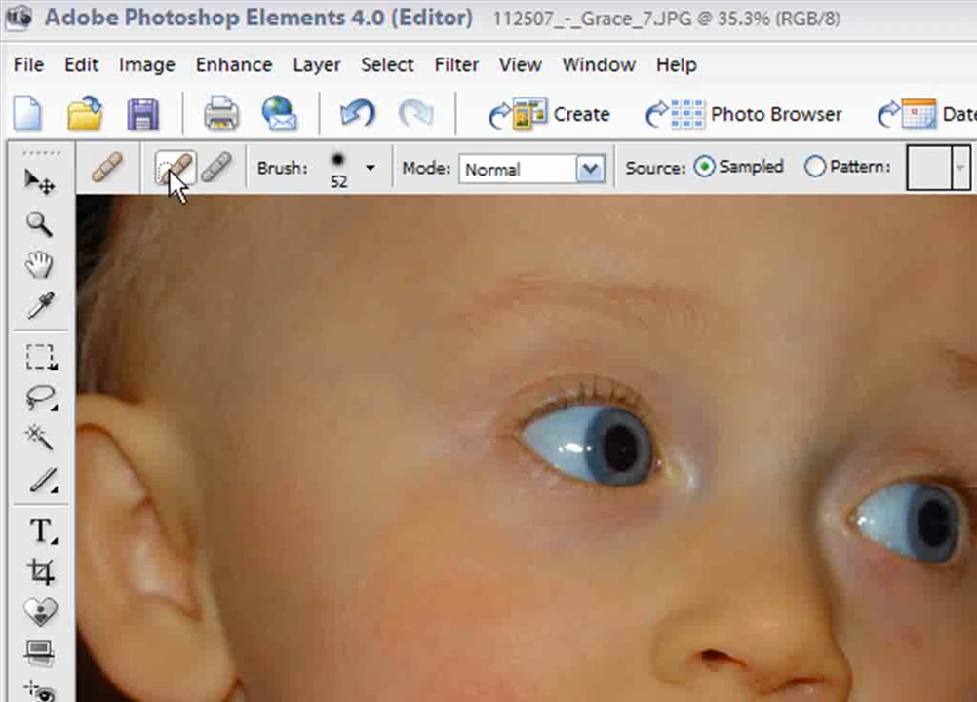
Switch from the Spot Healing Brush to the Healing Brush, and set its hardness to 0% and its diameter to 61 px.
{"action": "left_click", "coordinate": [222, 174]}
{"action": "left_click", "coordinate": [351, 173]}
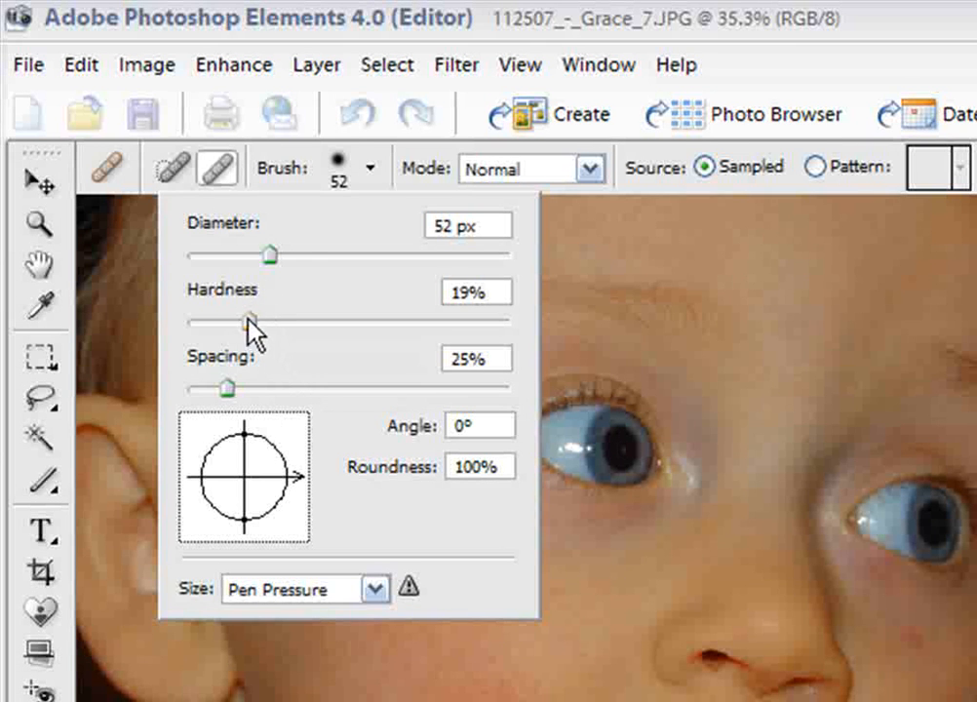
{"action": "left_click_drag", "start_coordinate": [250, 320], "coordinate": [227, 320]}
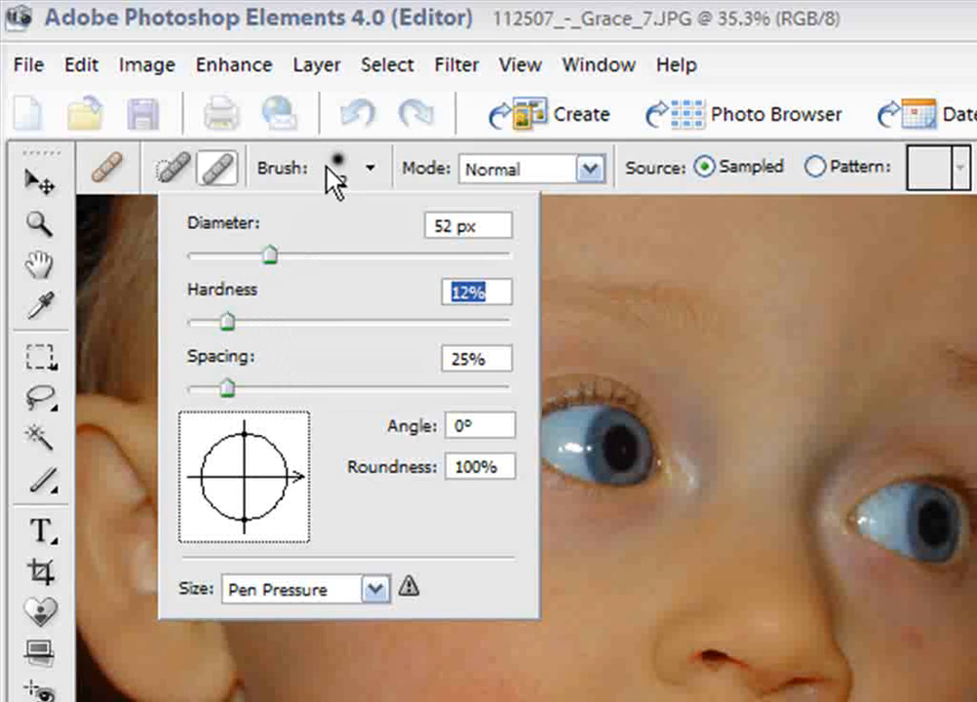
{"action": "mouse_move", "coordinate": [227, 321]}
{"action": "left_mouse_down"}
{"action": "mouse_move", "coordinate": [492, 325]}
{"action": "mouse_move", "coordinate": [201, 324]}
{"action": "left_mouse_up"}
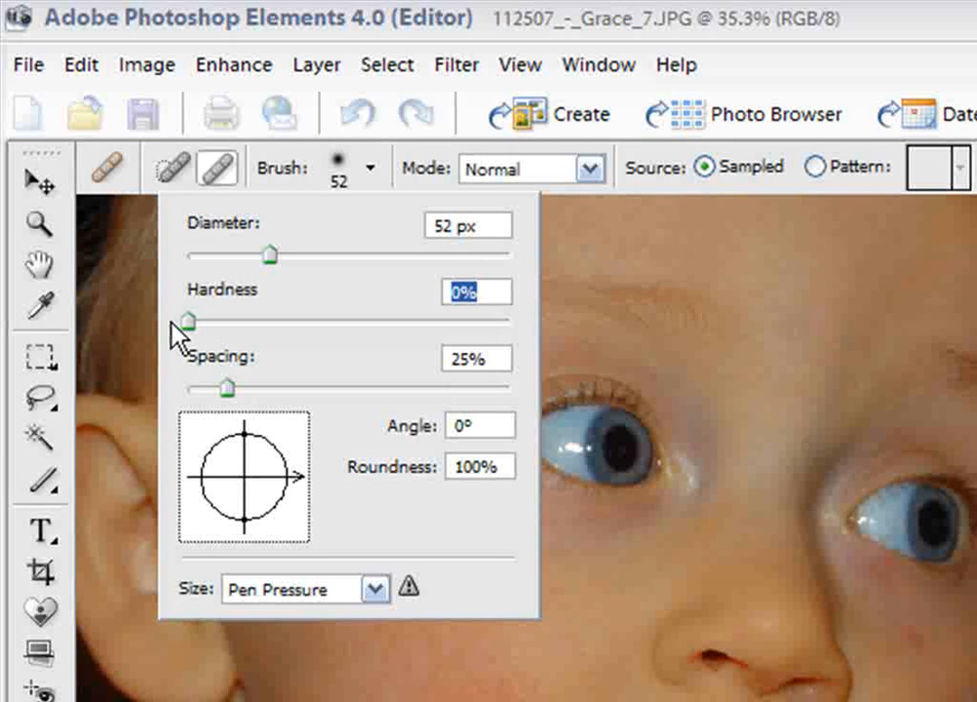
{"action": "left_click", "coordinate": [371, 172]}
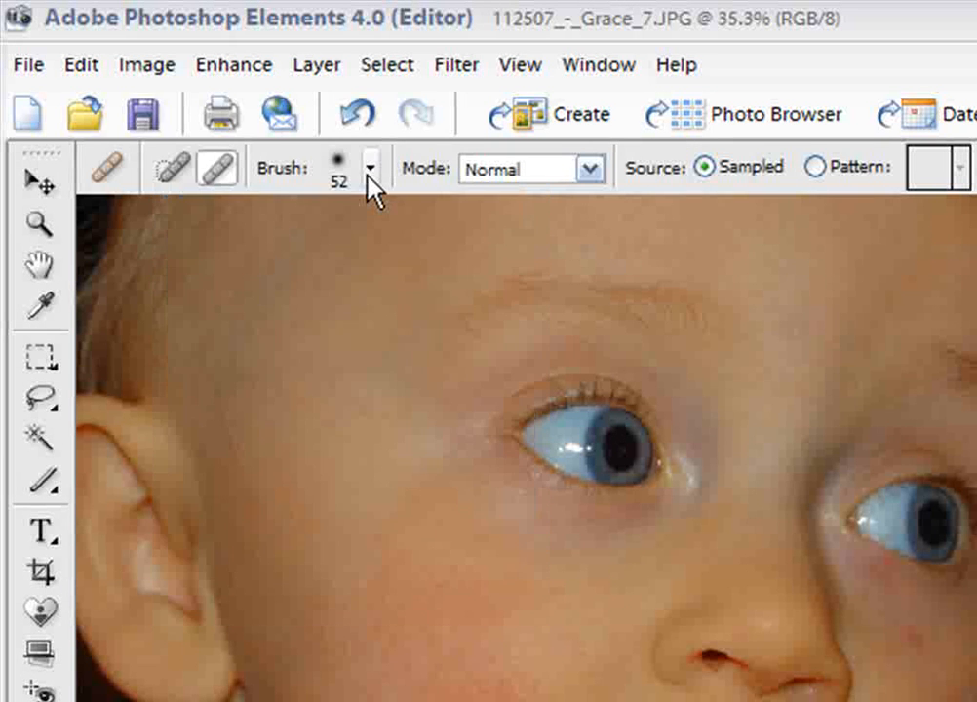
{"action": "left_click", "coordinate": [371, 172]}
{"action": "mouse_move", "coordinate": [279, 261]}
{"action": "left_mouse_down"}
{"action": "mouse_move", "coordinate": [305, 255]}
{"action": "mouse_move", "coordinate": [286, 256]}
{"action": "left_mouse_up"}
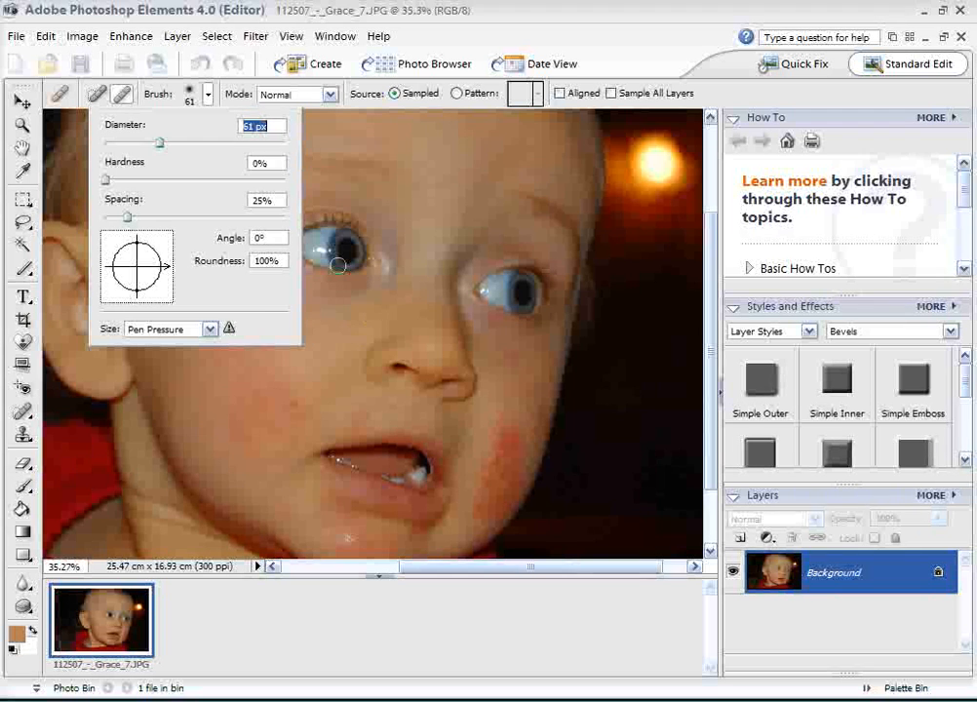
{"action": "left_click", "coordinate": [208, 97]}
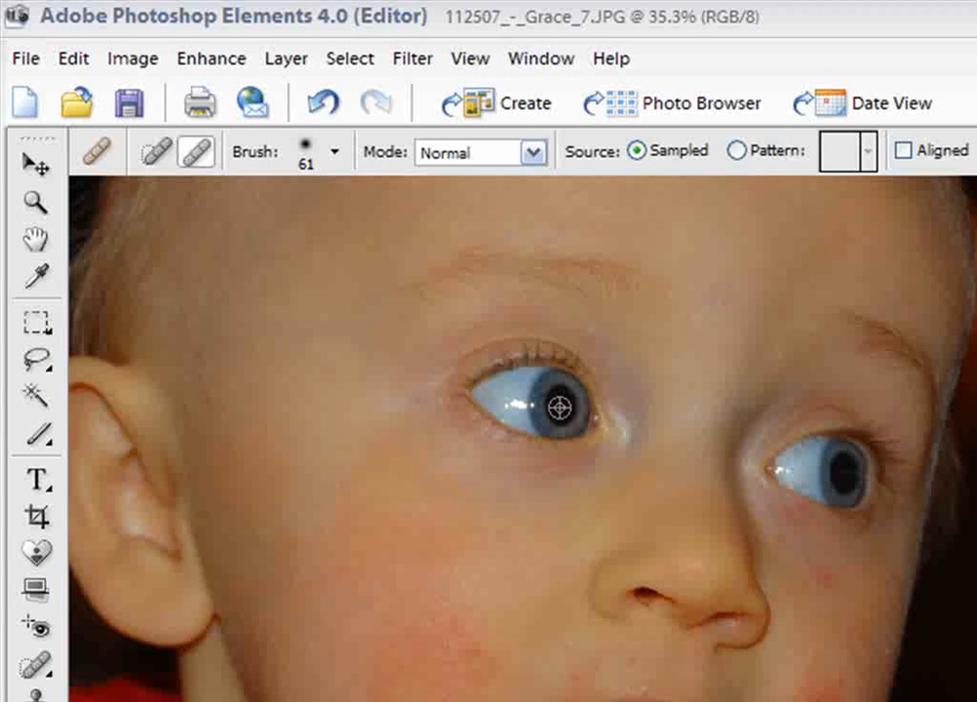
Try healing the red cheek with the eye's pupil as the sample source, and undo the stroke.
{"action": "left_click", "coordinate": [560, 408], "text": "alt"}
{"action": "mouse_move", "coordinate": [450, 599]}
{"action": "left_mouse_down"}
{"action": "mouse_move", "coordinate": [446, 649]}
{"action": "mouse_move", "coordinate": [456, 641]}
{"action": "mouse_move", "coordinate": [440, 532]}
{"action": "mouse_move", "coordinate": [472, 600]}
{"action": "mouse_move", "coordinate": [452, 642]}
{"action": "mouse_move", "coordinate": [408, 552]}
{"action": "mouse_move", "coordinate": [500, 616]}
{"action": "mouse_move", "coordinate": [384, 612]}
{"action": "mouse_move", "coordinate": [393, 622]}
{"action": "mouse_move", "coordinate": [515, 591]}
{"action": "mouse_move", "coordinate": [445, 539]}
{"action": "mouse_move", "coordinate": [370, 579]}
{"action": "mouse_move", "coordinate": [487, 622]}
{"action": "mouse_move", "coordinate": [486, 587]}
{"action": "mouse_move", "coordinate": [393, 538]}
{"action": "mouse_move", "coordinate": [356, 597]}
{"action": "mouse_move", "coordinate": [518, 632]}
{"action": "mouse_move", "coordinate": [513, 596]}
{"action": "mouse_move", "coordinate": [475, 587]}
{"action": "left_mouse_up"}
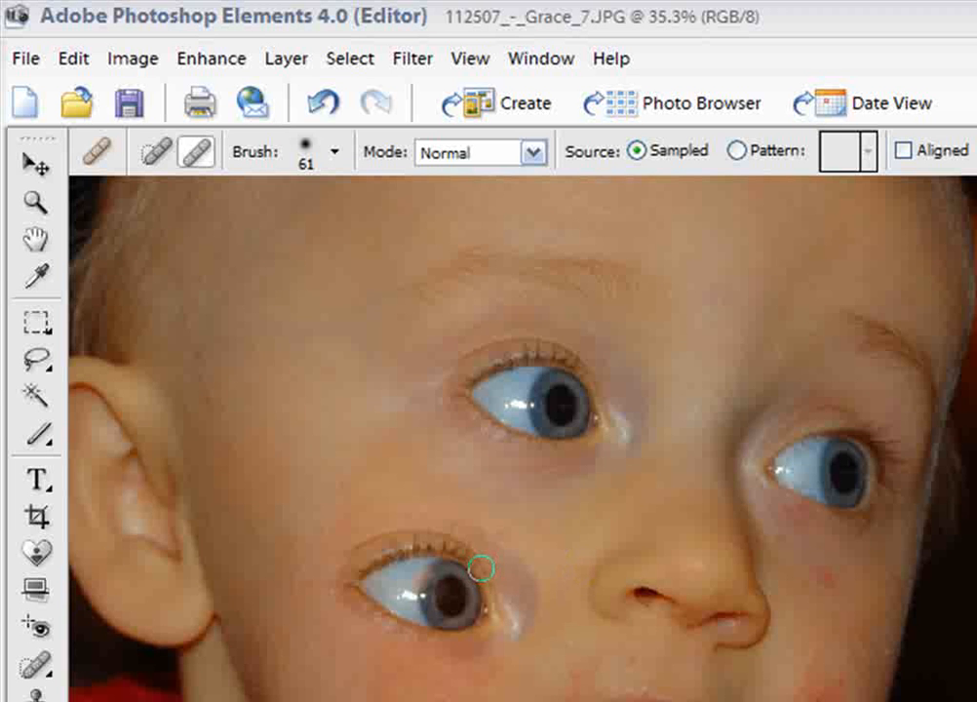
{"action": "key", "text": "ctrl+z"}
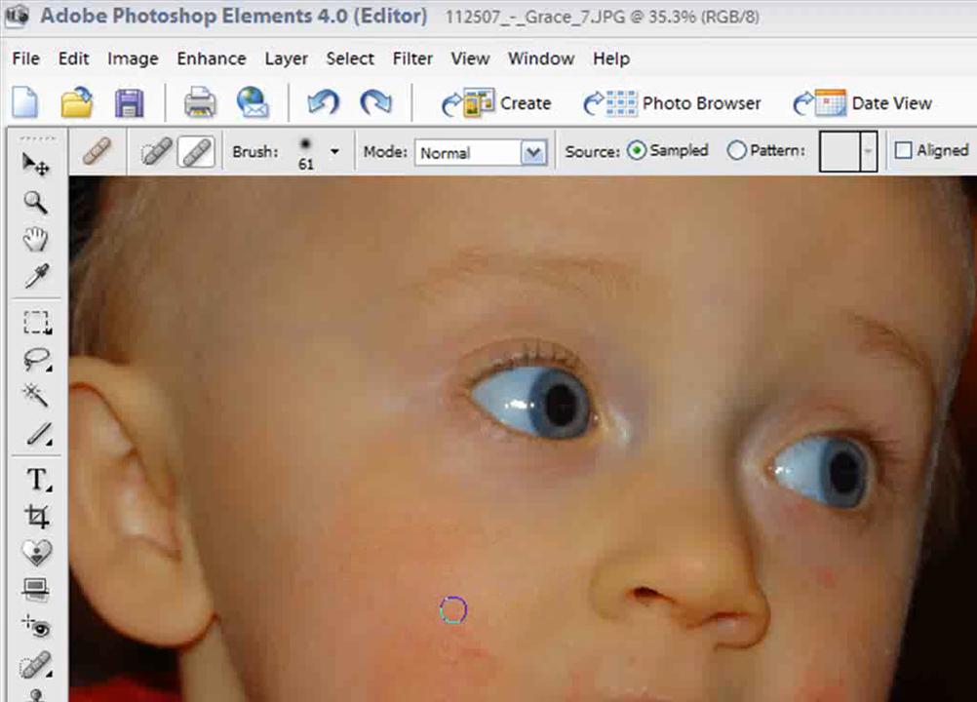
Heal the centre of the red patch on the near cheek with the Healing Brush, sampling from the cheek's outer side.
{"action": "scroll", "coordinate": [460, 635], "scroll_direction": "up", "scroll_amount": 6}
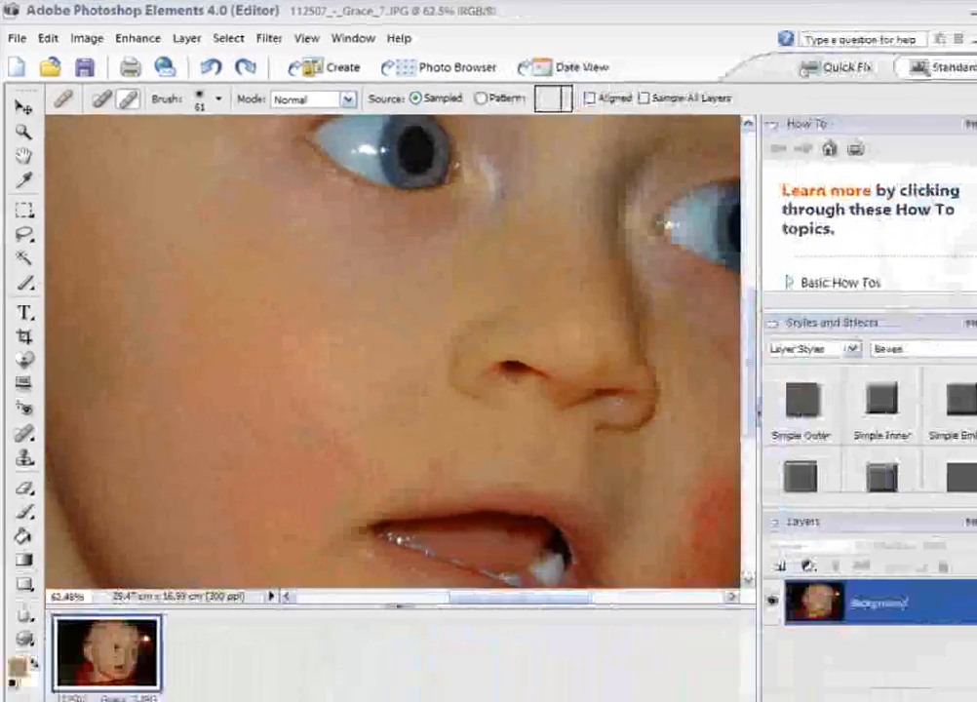
{"action": "scroll", "coordinate": [379, 459], "scroll_direction": "up", "scroll_amount": 1}
{"action": "left_click_drag", "start_coordinate": [380, 459], "coordinate": [422, 365]}
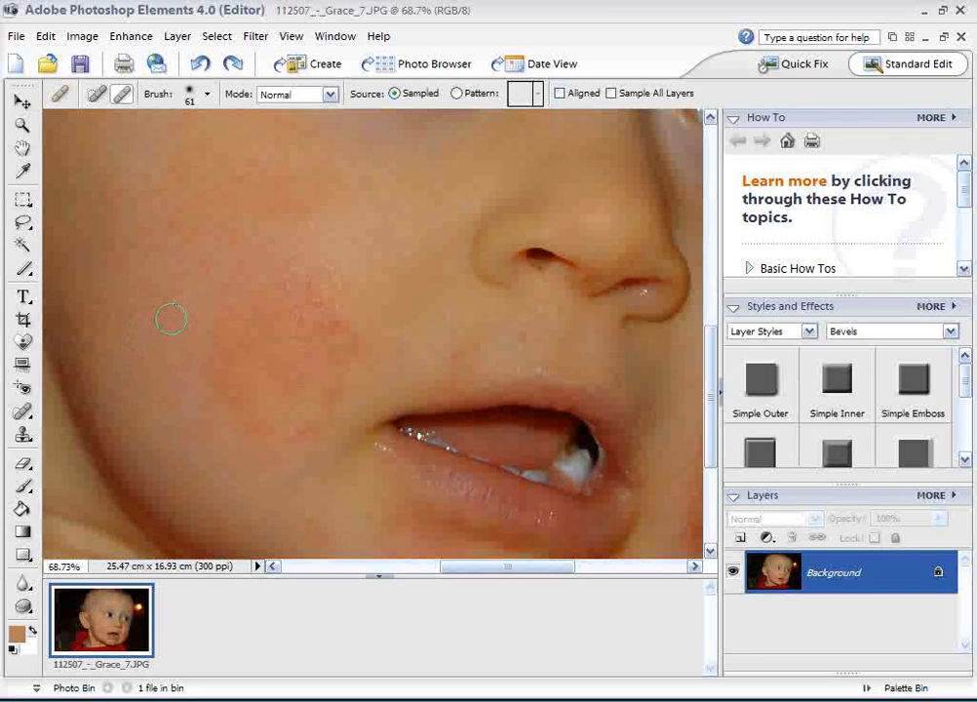
{"action": "left_click", "coordinate": [334, 327]}
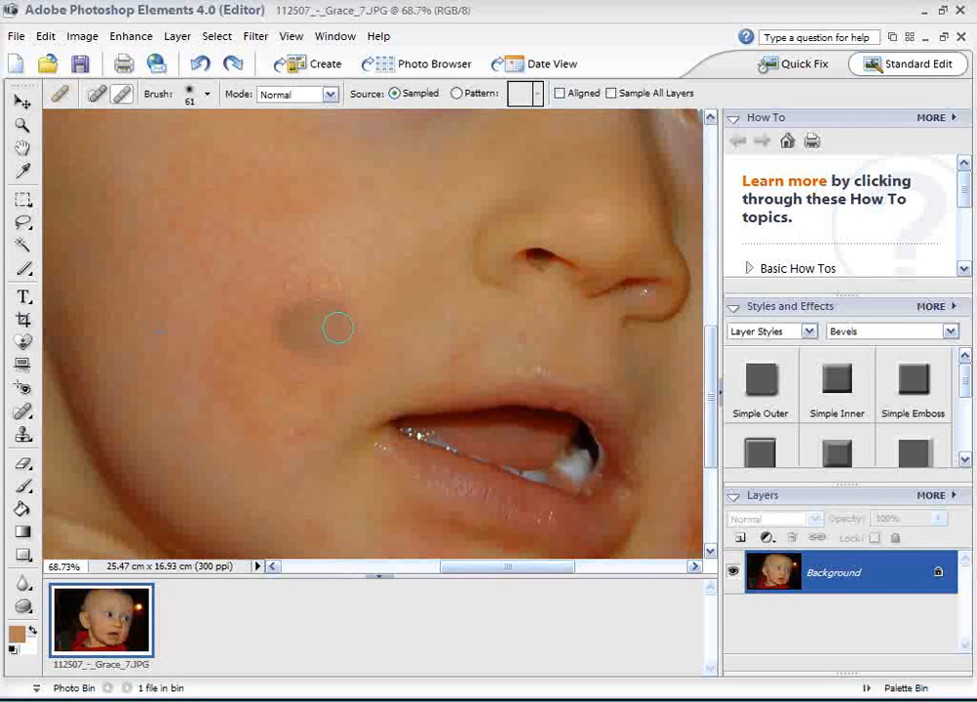
{"action": "mouse_move", "coordinate": [343, 310]}
{"action": "left_mouse_down"}
{"action": "mouse_move", "coordinate": [325, 295]}
{"action": "mouse_move", "coordinate": [294, 316]}
{"action": "mouse_move", "coordinate": [316, 356]}
{"action": "left_mouse_up"}
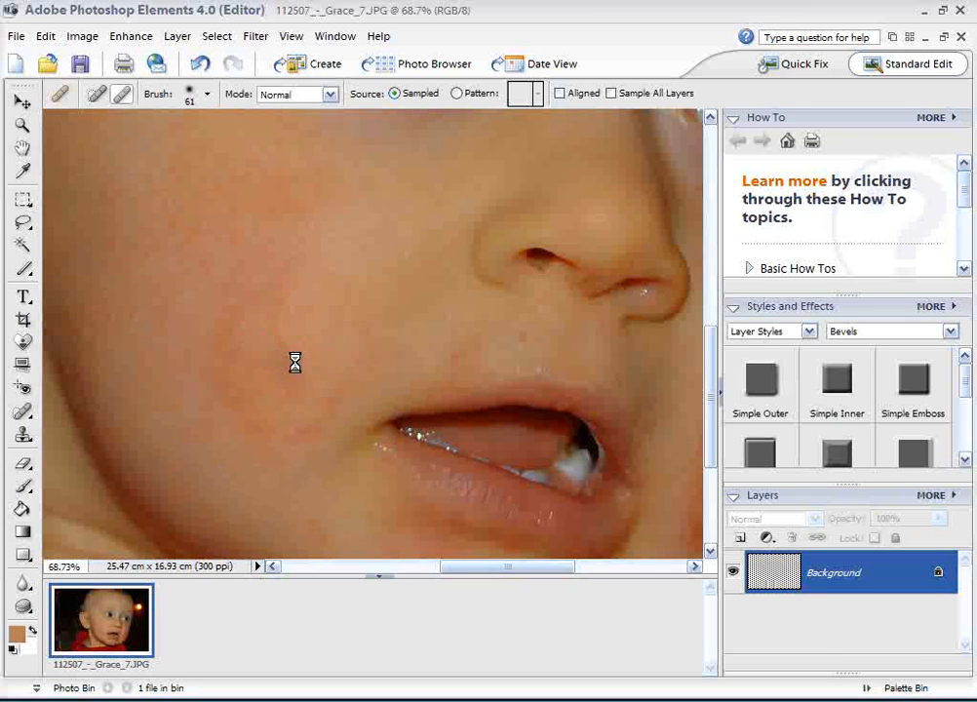
{"action": "left_click_drag", "start_coordinate": [273, 282], "coordinate": [278, 289]}
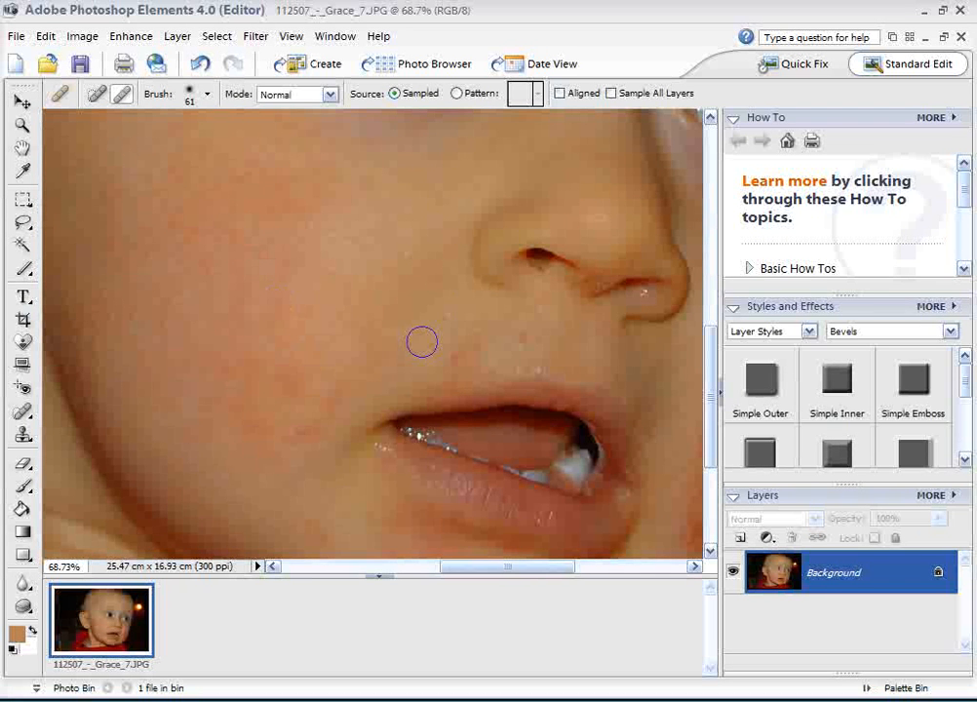
Heal the red cheek area between nose and mouth corner, sampling clear skin right beside each spot.
{"action": "left_click", "coordinate": [380, 269], "text": "alt"}
{"action": "left_click", "coordinate": [281, 320]}
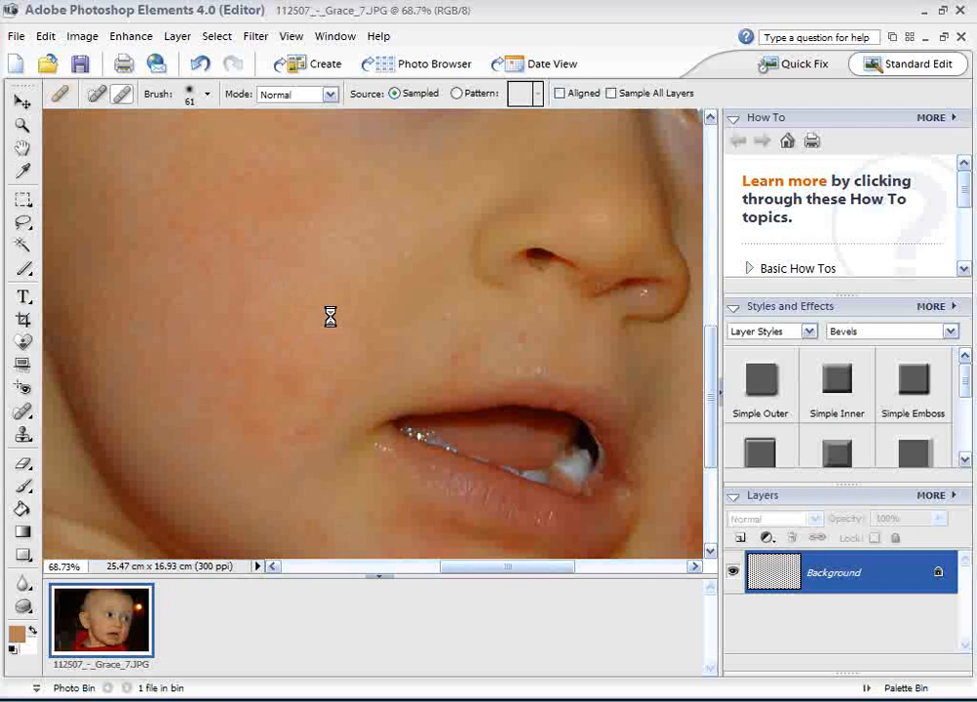
{"action": "left_click", "coordinate": [380, 284], "text": "alt"}
{"action": "left_click", "coordinate": [352, 337]}
{"action": "left_click", "coordinate": [360, 333], "text": "alt"}
{"action": "left_click", "coordinate": [303, 378]}
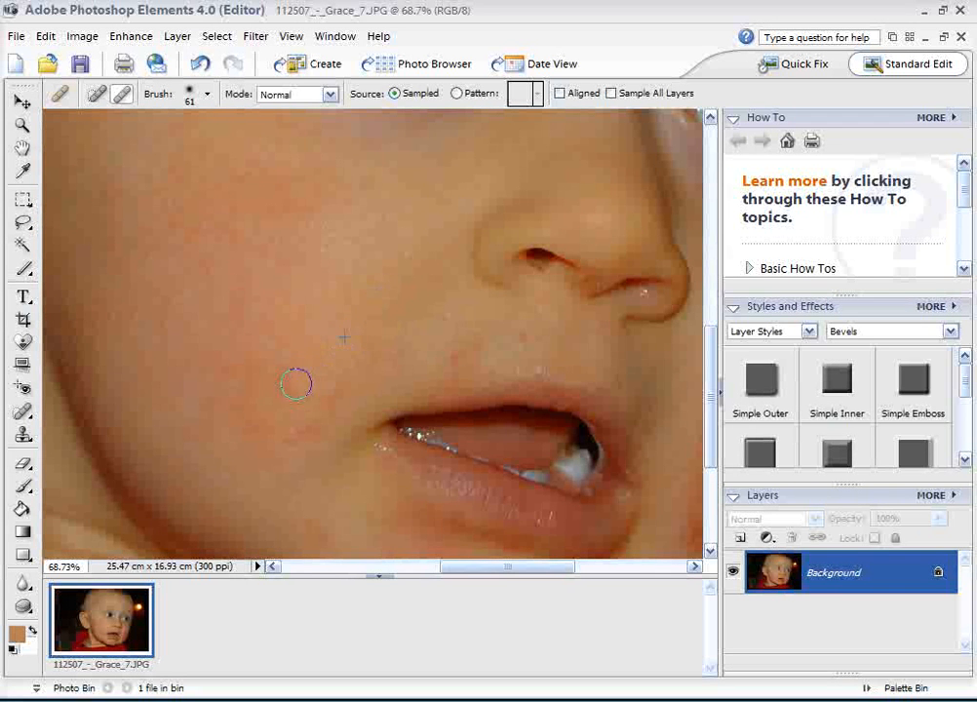
Heal the redness on the lower cheek near the mouth corner, using fresh samples from below and above the patch.
{"action": "left_click", "coordinate": [245, 468], "text": "alt"}
{"action": "left_click", "coordinate": [253, 452]}
{"action": "left_click", "coordinate": [279, 477], "text": "alt"}
{"action": "left_click", "coordinate": [301, 432]}
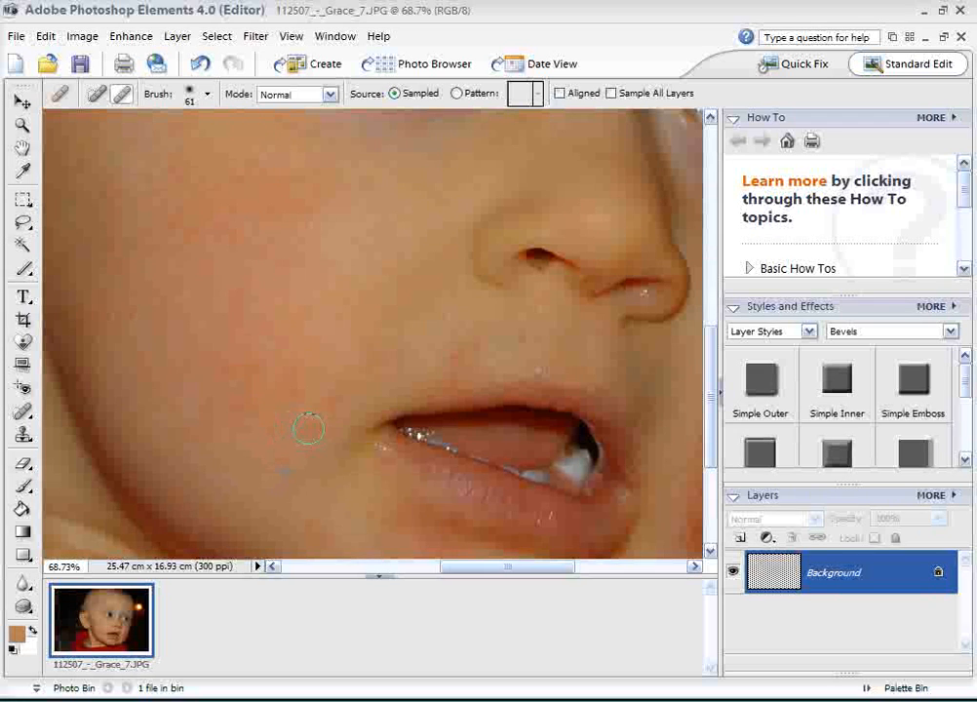
{"action": "left_click", "coordinate": [335, 401]}
{"action": "left_click", "coordinate": [315, 339], "text": "alt"}
{"action": "left_click", "coordinate": [290, 385]}
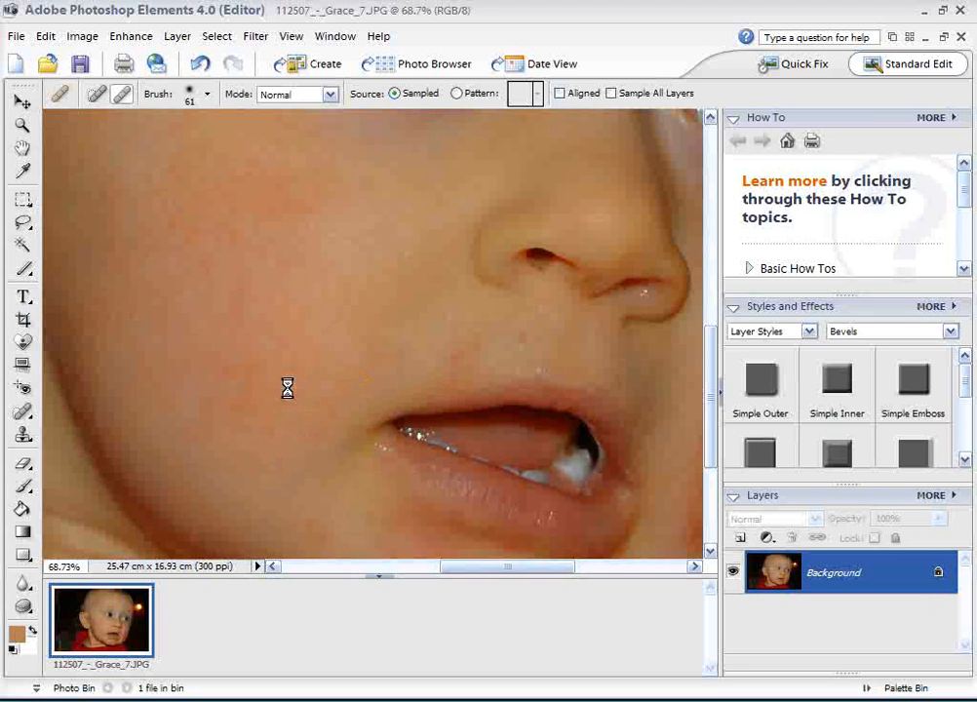
{"action": "left_click", "coordinate": [220, 395]}
Heal three red areas on the upper part of the near cheek, resampling neighbouring skin before each one.
{"action": "left_click", "coordinate": [316, 274], "text": "alt"}
{"action": "left_click", "coordinate": [284, 257]}
{"action": "left_click", "coordinate": [305, 168], "text": "alt"}
{"action": "left_click", "coordinate": [274, 152]}
{"action": "left_click", "coordinate": [192, 251], "text": "alt"}
{"action": "left_click", "coordinate": [172, 230]}
Heal the redness on the outer and lower parts of the near cheek, sampling beside the nose and near the jaw.
{"action": "left_click", "coordinate": [410, 215], "text": "alt"}
{"action": "mouse_move", "coordinate": [209, 281]}
{"action": "left_mouse_down"}
{"action": "mouse_move", "coordinate": [217, 265]}
{"action": "mouse_move", "coordinate": [205, 301]}
{"action": "mouse_move", "coordinate": [214, 306]}
{"action": "left_mouse_up"}
{"action": "left_click", "coordinate": [229, 316]}
{"action": "left_click", "coordinate": [240, 431], "text": "alt"}
{"action": "left_click", "coordinate": [179, 403]}
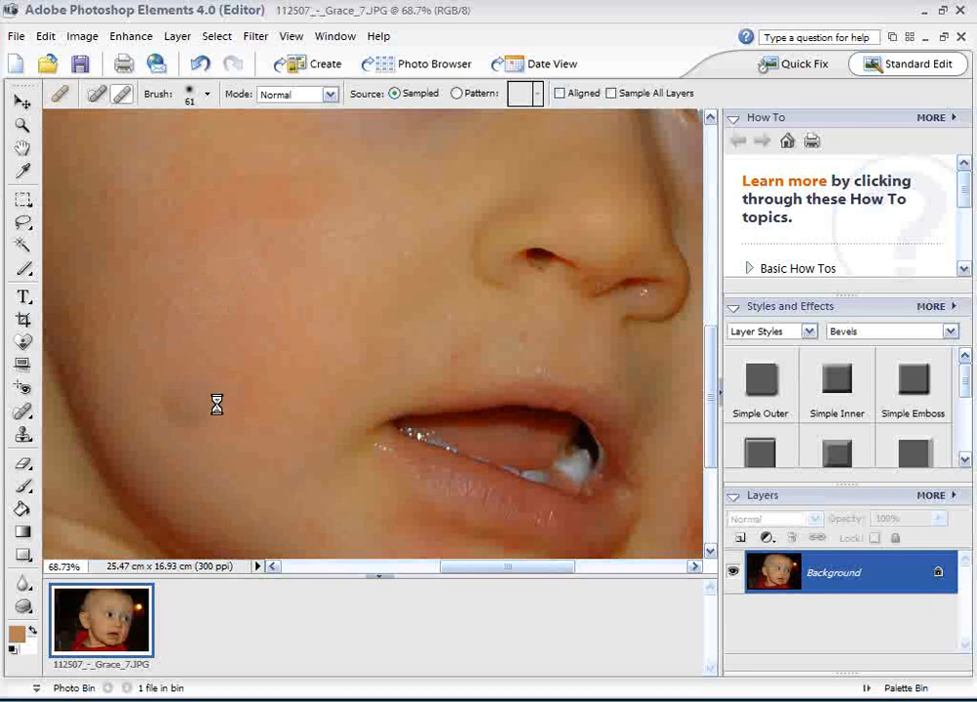
{"action": "left_click", "coordinate": [249, 420]}
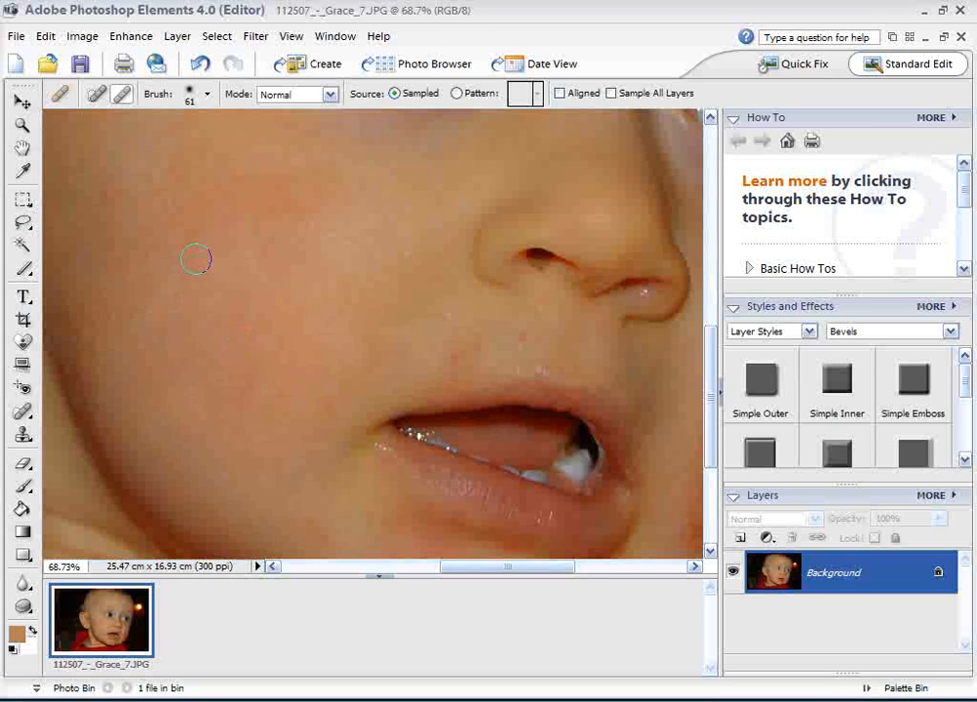
Smooth the remaining redness across the upper near cheek with several Healing Brush dabs.
{"action": "left_click", "coordinate": [251, 230]}
{"action": "left_click", "coordinate": [223, 248]}
{"action": "left_click", "coordinate": [268, 221]}
{"action": "left_click", "coordinate": [296, 222], "text": "alt"}
Heal the small red spots between the nose and the upper lip, sampling the skin next to them.
{"action": "left_click", "coordinate": [513, 346], "text": "alt"}
{"action": "left_click", "coordinate": [508, 327]}
{"action": "left_click", "coordinate": [442, 345], "text": "alt"}
{"action": "left_click", "coordinate": [487, 344]}
Heal the shiny and reddish spots on the chin and beside it, sampling adjacent clear skin for each.
{"action": "left_click_drag", "start_coordinate": [353, 503], "coordinate": [331, 291]}
{"action": "left_click", "coordinate": [269, 320], "text": "alt"}
{"action": "left_click", "coordinate": [296, 320]}
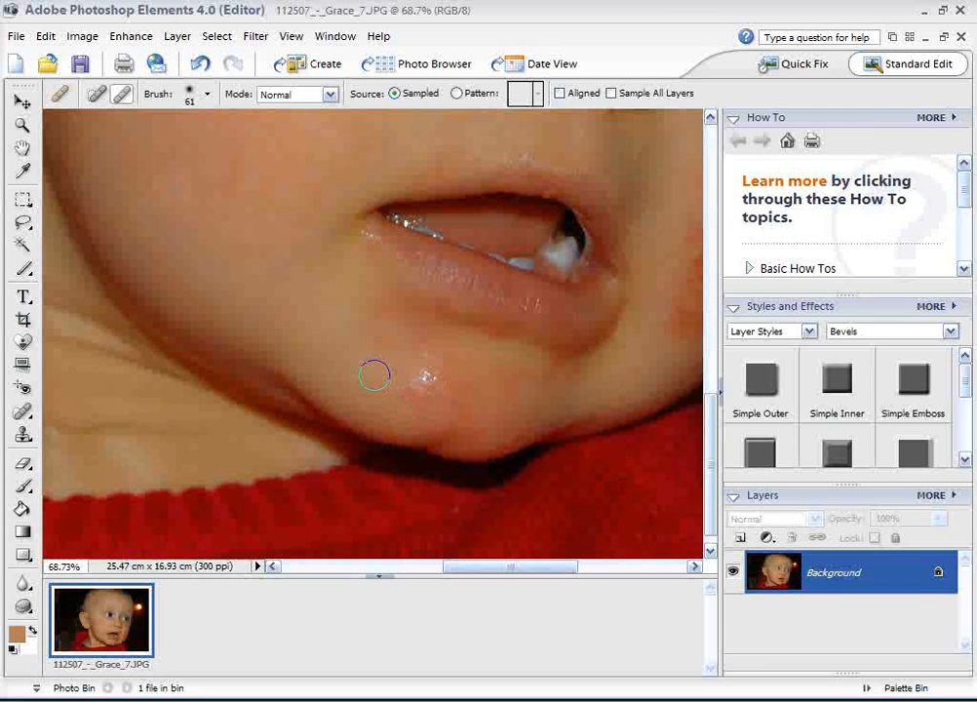
{"action": "left_click", "coordinate": [379, 376], "text": "alt"}
{"action": "left_click", "coordinate": [416, 387]}
{"action": "left_click", "coordinate": [580, 388], "text": "alt"}
{"action": "left_click", "coordinate": [552, 380]}
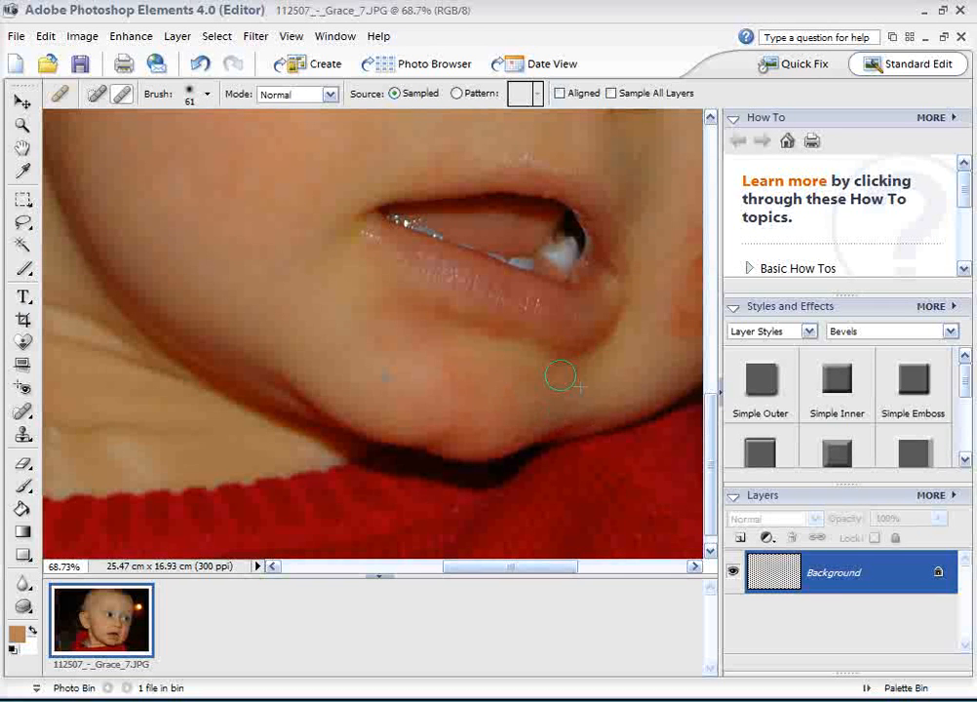
{"action": "left_click", "coordinate": [360, 339], "text": "alt"}
{"action": "left_click", "coordinate": [382, 338]}
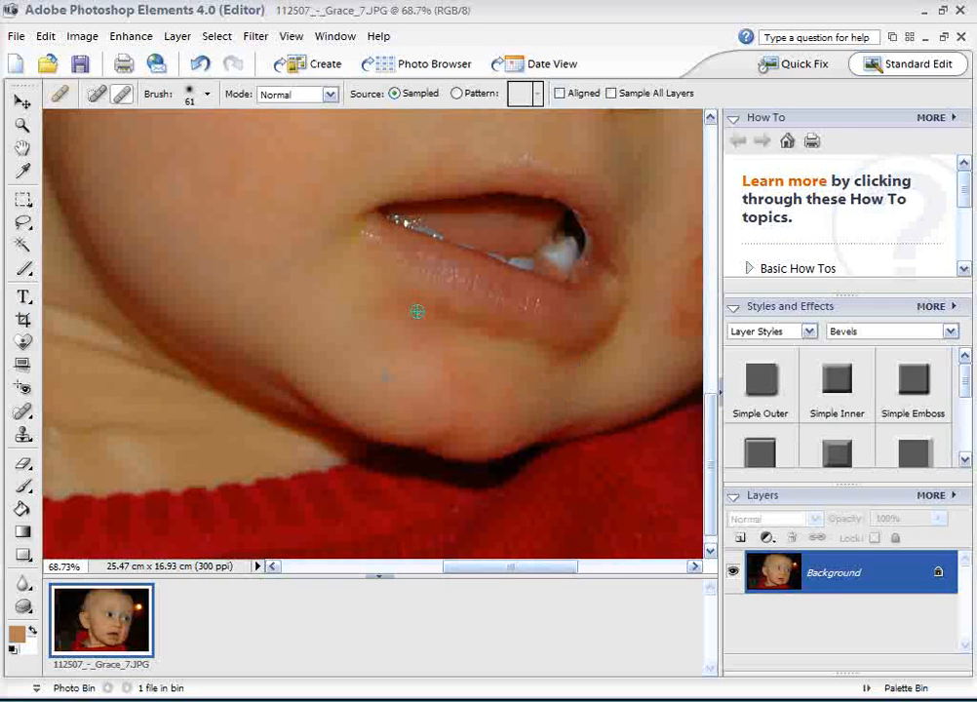
Heal the red strip of skin directly below the lower lip, using a sample taken beneath the lip.
{"action": "left_click", "coordinate": [469, 321], "text": "alt"}
{"action": "left_click", "coordinate": [445, 310]}
{"action": "left_click", "coordinate": [454, 312]}
{"action": "left_click", "coordinate": [404, 311]}
Heal the shiny marks at the corner of the mouth, sampling from the skin just beside them.
{"action": "scroll", "coordinate": [396, 342], "scroll_direction": "down", "scroll_amount": 1}
{"action": "scroll", "coordinate": [399, 319], "scroll_direction": "up", "scroll_amount": 4}
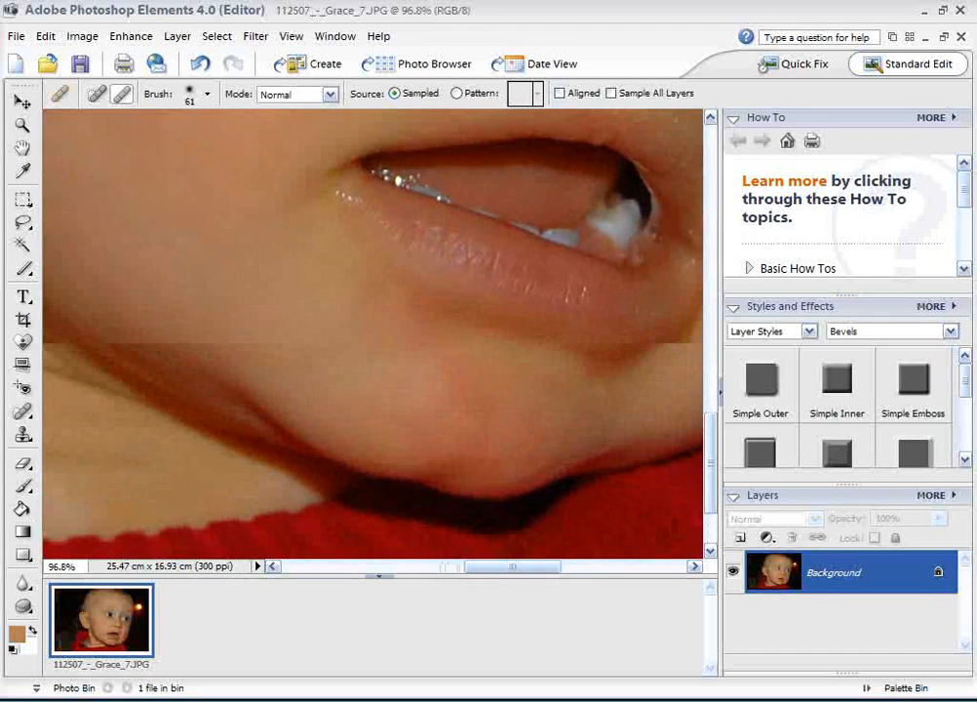
{"action": "scroll", "coordinate": [316, 266], "scroll_direction": "up", "scroll_amount": 1}
{"action": "left_click", "coordinate": [345, 309]}
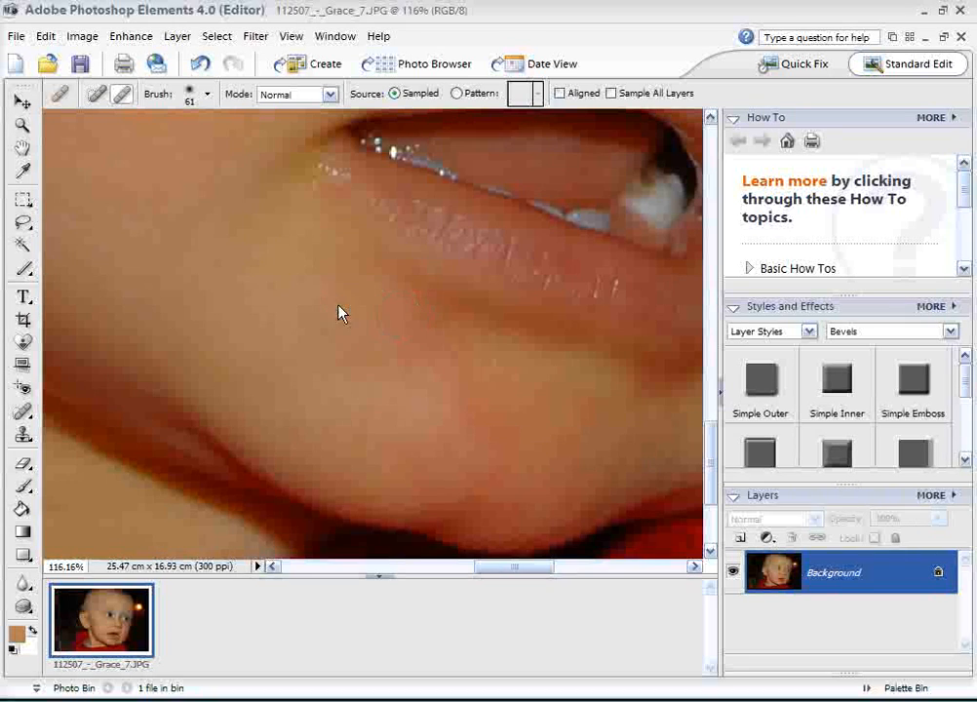
{"action": "left_click", "coordinate": [353, 221], "text": "alt"}
{"action": "left_click", "coordinate": [334, 201]}
Reduce the Healing Brush diameter to 24 px and heal the mark just under the nostril, sampling the skin below it.
{"action": "left_click_drag", "start_coordinate": [677, 419], "coordinate": [289, 434]}
{"action": "left_click_drag", "start_coordinate": [460, 299], "coordinate": [430, 554]}
{"action": "left_click_drag", "start_coordinate": [406, 341], "coordinate": [598, 508]}
{"action": "left_click_drag", "start_coordinate": [427, 363], "coordinate": [432, 409]}
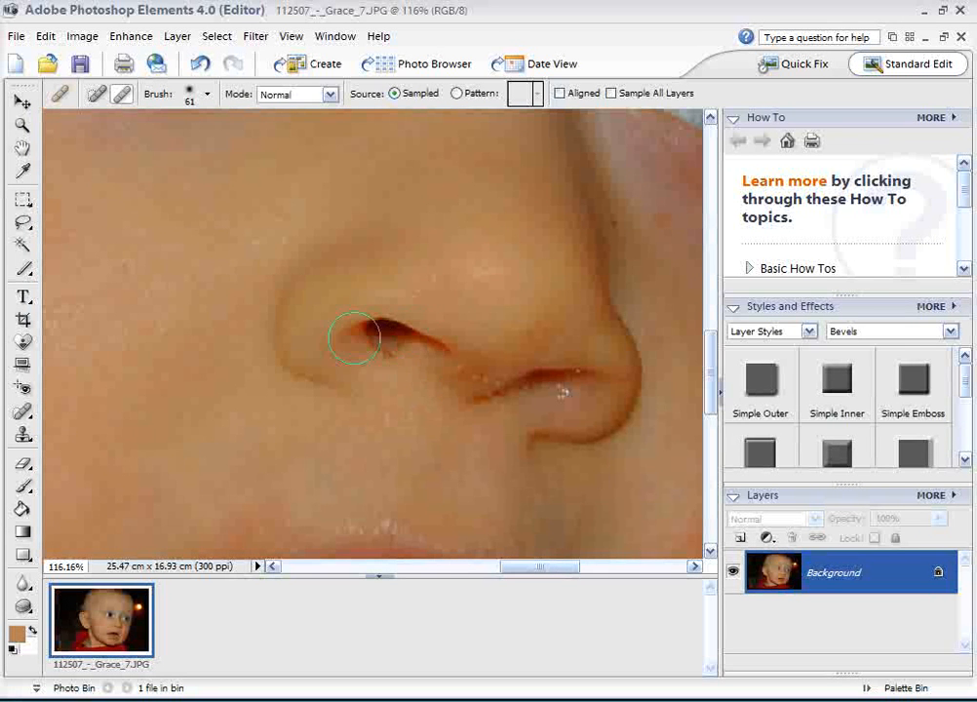
{"action": "left_click", "coordinate": [192, 97]}
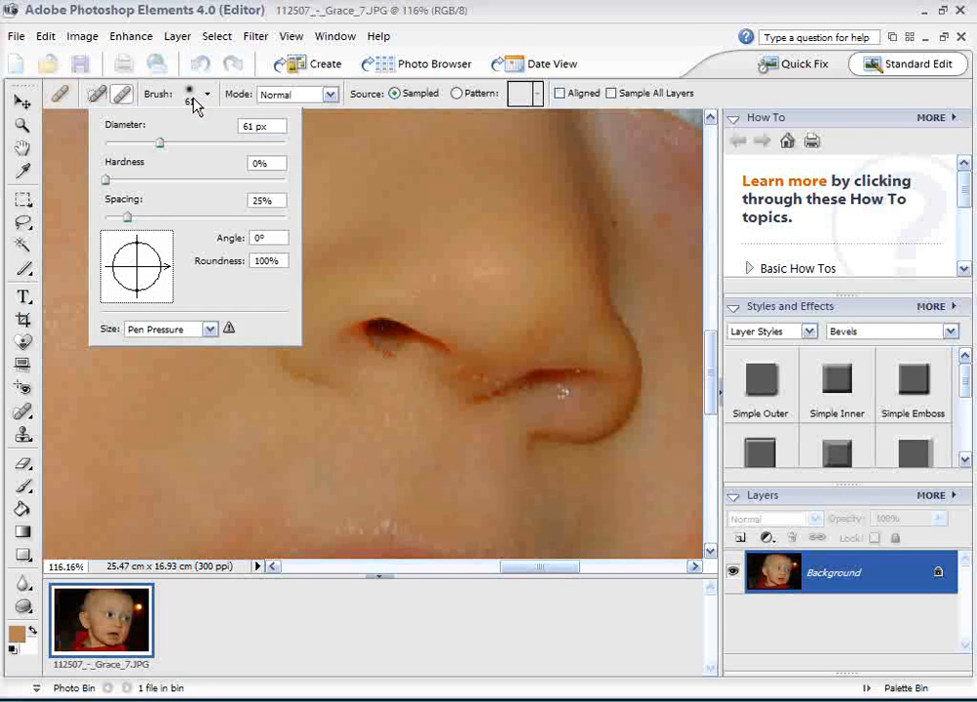
{"action": "left_click_drag", "start_coordinate": [157, 143], "coordinate": [126, 143]}
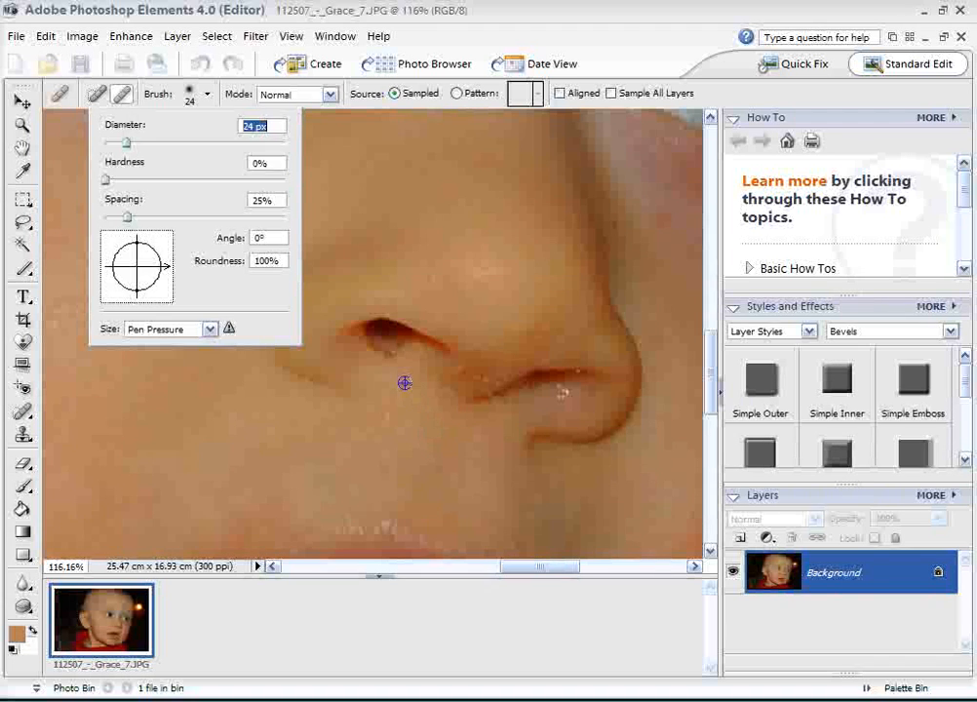
{"action": "left_click", "coordinate": [406, 387]}
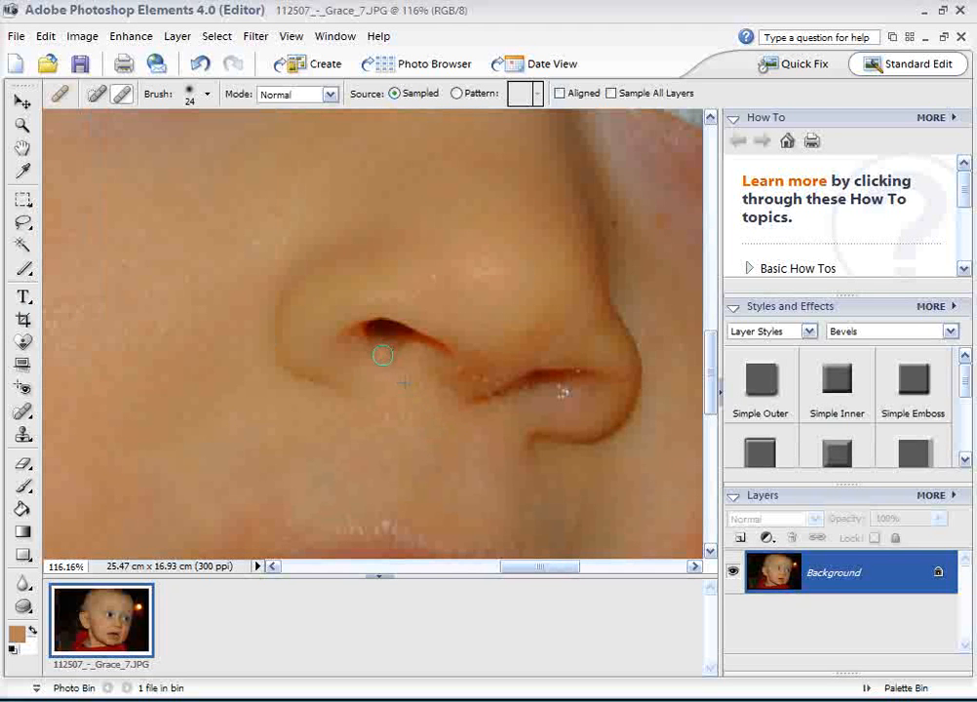
Heal the red and shiny spots on the underside of the nose between the nostrils, resampling for each spot.
{"action": "left_click", "coordinate": [487, 349], "text": "alt"}
{"action": "left_click", "coordinate": [466, 386]}
{"action": "left_click", "coordinate": [541, 385], "text": "alt"}
{"action": "left_click", "coordinate": [523, 392]}
{"action": "left_click", "coordinate": [462, 443], "text": "alt"}
{"action": "left_click", "coordinate": [496, 410]}
Examine the retouched near cheek, nose and mouth, and the red patch on the far cheek.
{"action": "left_click_drag", "start_coordinate": [429, 489], "coordinate": [297, 270]}
{"action": "left_click_drag", "start_coordinate": [376, 361], "coordinate": [287, 293]}
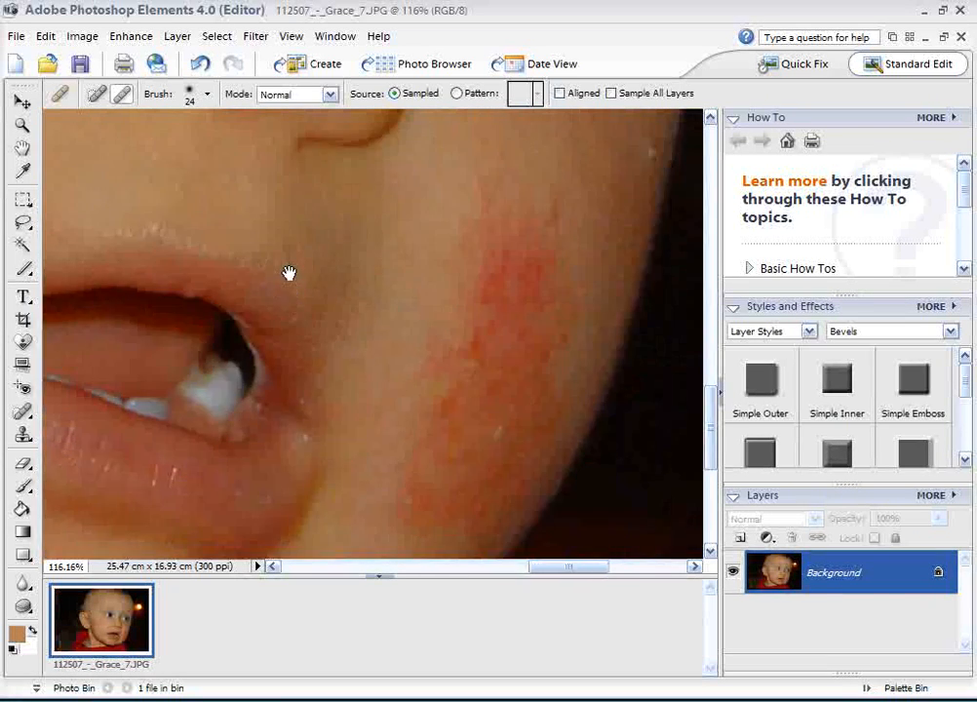
{"action": "left_click_drag", "start_coordinate": [175, 195], "coordinate": [688, 419]}
{"action": "scroll", "coordinate": [609, 372], "scroll_direction": "down", "scroll_amount": 5}
{"action": "scroll", "coordinate": [581, 378], "scroll_direction": "down", "scroll_amount": 5}
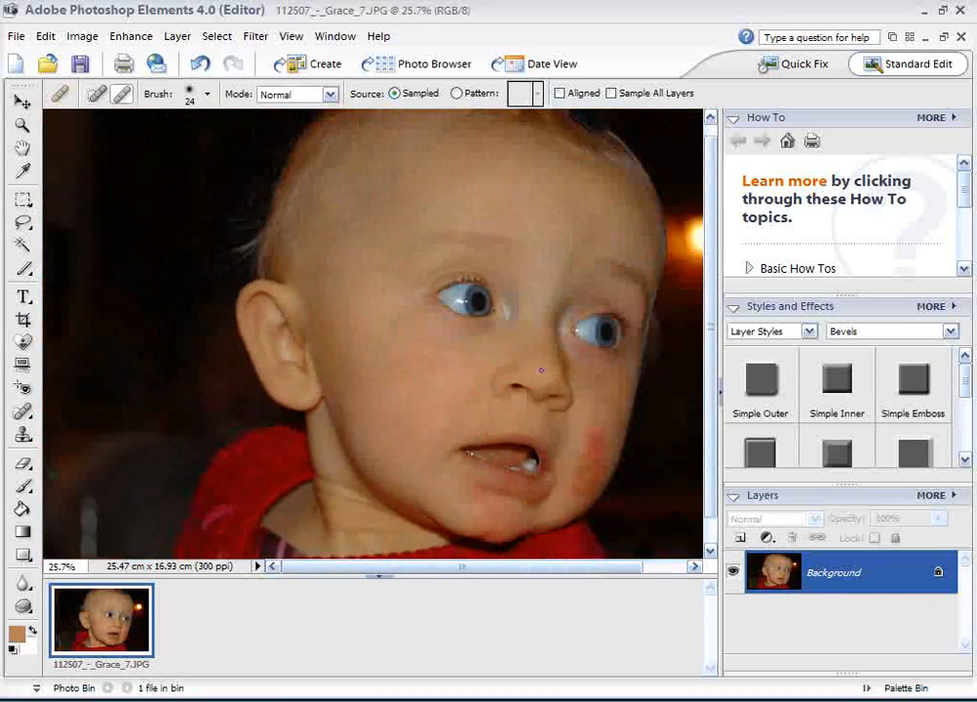
{"action": "scroll", "coordinate": [381, 379], "scroll_direction": "up", "scroll_amount": 3}
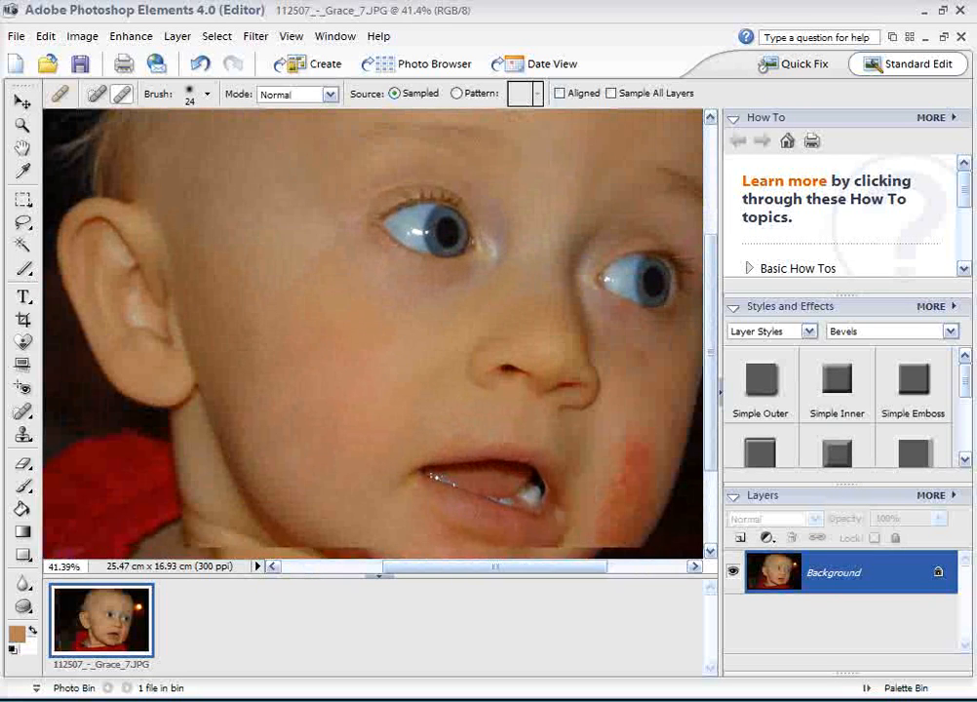
{"action": "left_click", "coordinate": [367, 341]}
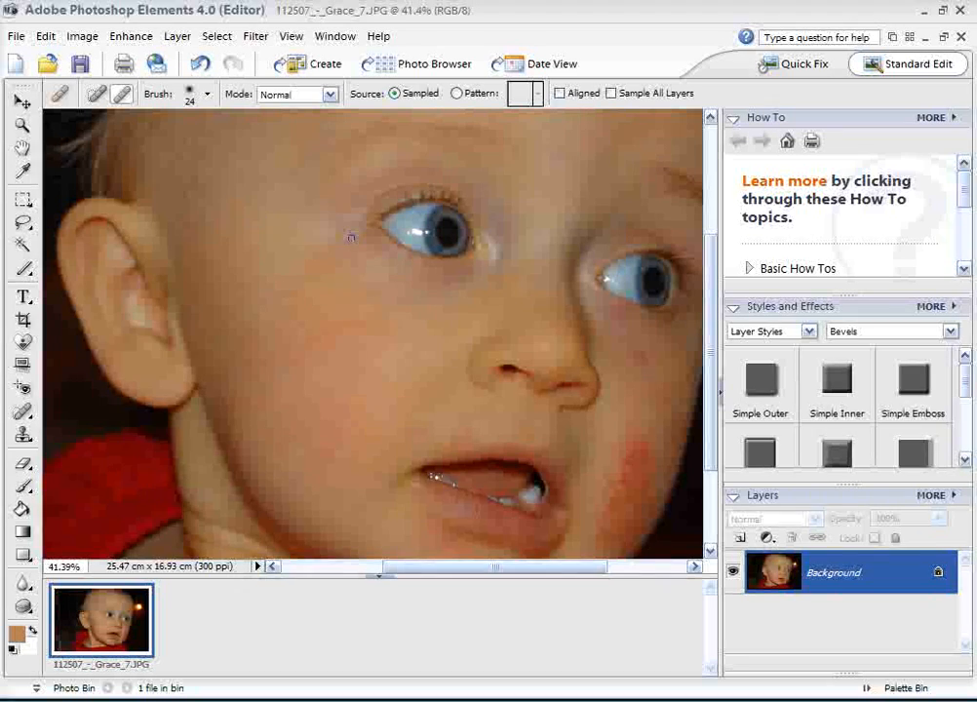
{"action": "scroll", "coordinate": [583, 403], "scroll_direction": "down", "scroll_amount": 2}
{"action": "scroll", "coordinate": [583, 403], "scroll_direction": "up", "scroll_amount": 4}
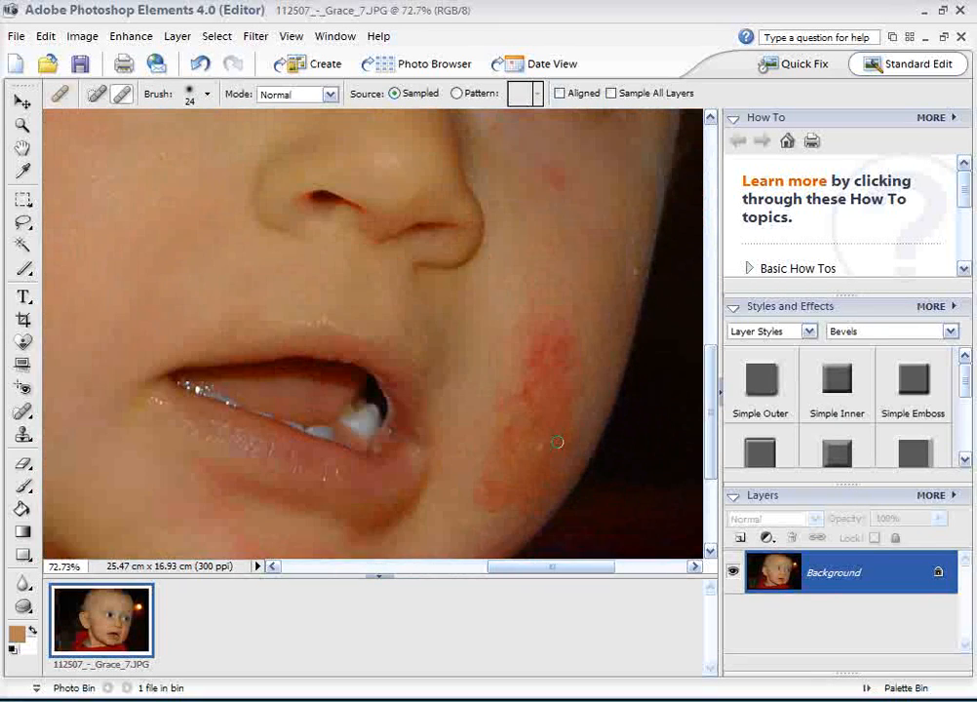
{"action": "scroll", "coordinate": [538, 409], "scroll_direction": "down", "scroll_amount": 1}
{"action": "scroll", "coordinate": [538, 408], "scroll_direction": "down", "scroll_amount": 1}
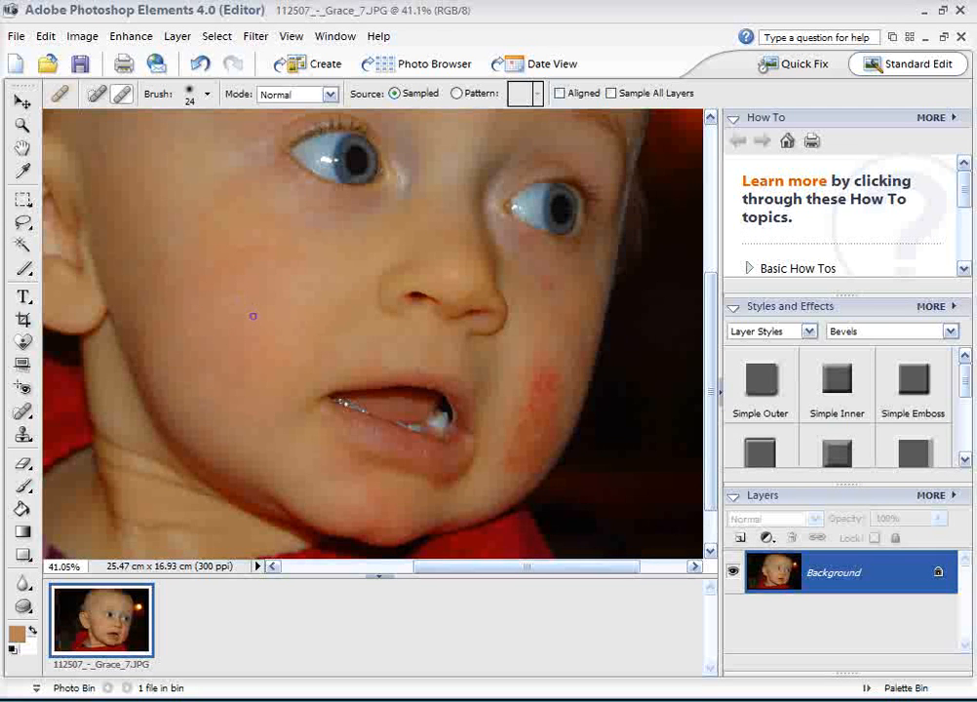
Enlarge the brush to 88 px and heal the upper part of the far cheek's red patch, sampling facial skin elsewhere.
{"action": "left_click", "coordinate": [191, 102]}
{"action": "left_click", "coordinate": [185, 145]}
{"action": "left_click", "coordinate": [323, 293], "text": "alt"}
{"action": "scroll", "coordinate": [576, 448], "scroll_direction": "up", "scroll_amount": 1}
{"action": "scroll", "coordinate": [576, 448], "scroll_direction": "up", "scroll_amount": 2}
{"action": "left_click", "coordinate": [464, 237]}
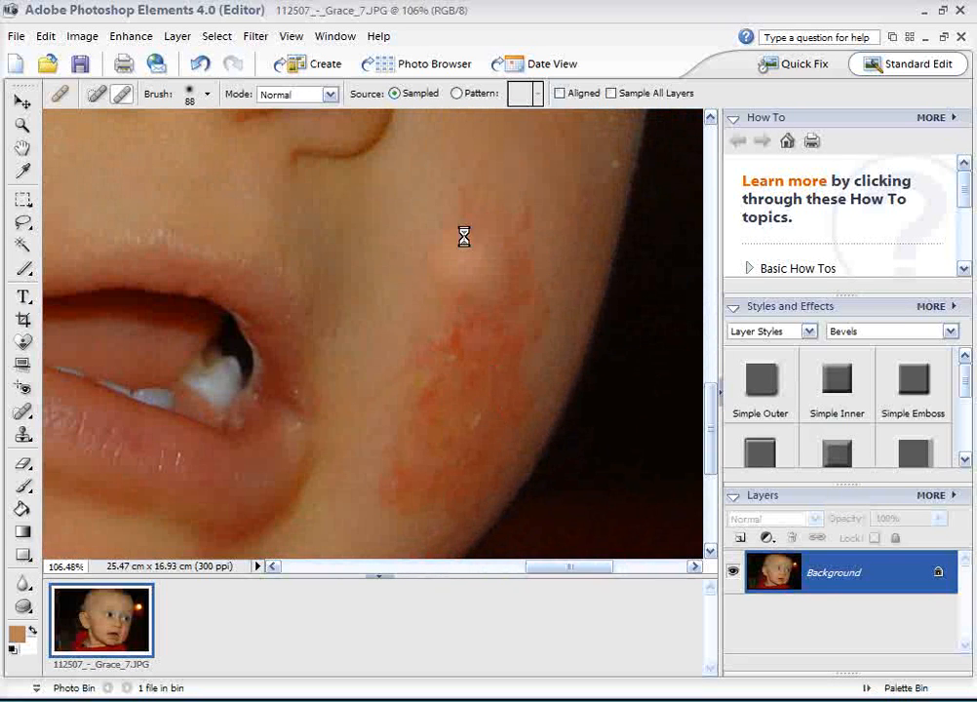
{"action": "left_click", "coordinate": [508, 225]}
{"action": "left_click", "coordinate": [512, 275]}
{"action": "left_click", "coordinate": [447, 253]}
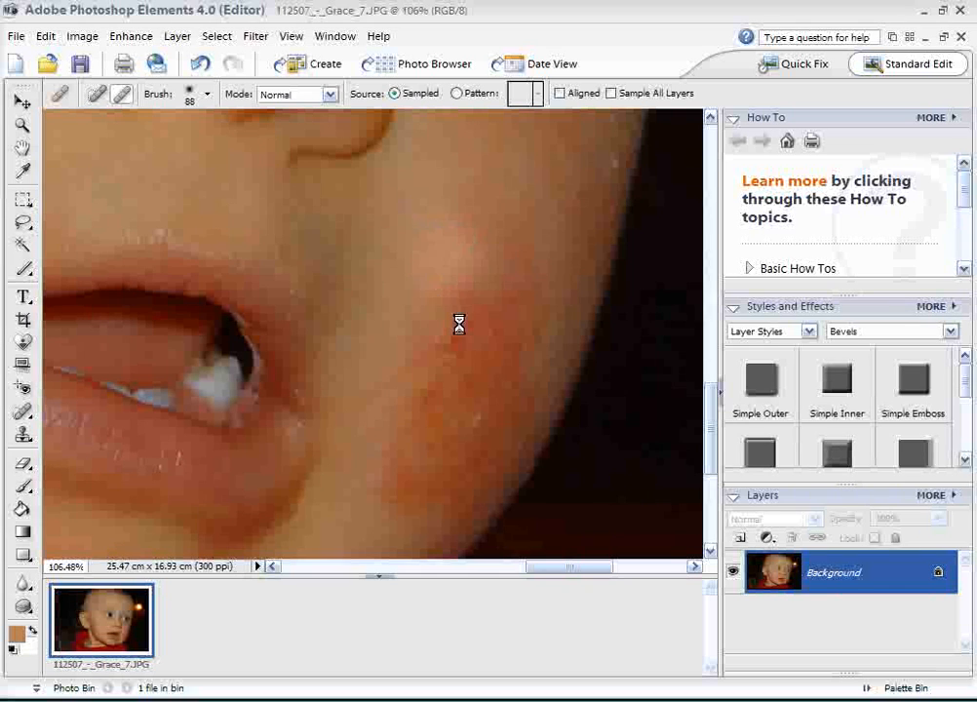
Heal the middle and lower parts of the far cheek's red patch with the large brush.
{"action": "left_click", "coordinate": [469, 339]}
{"action": "left_click", "coordinate": [468, 375]}
{"action": "left_click", "coordinate": [498, 322]}
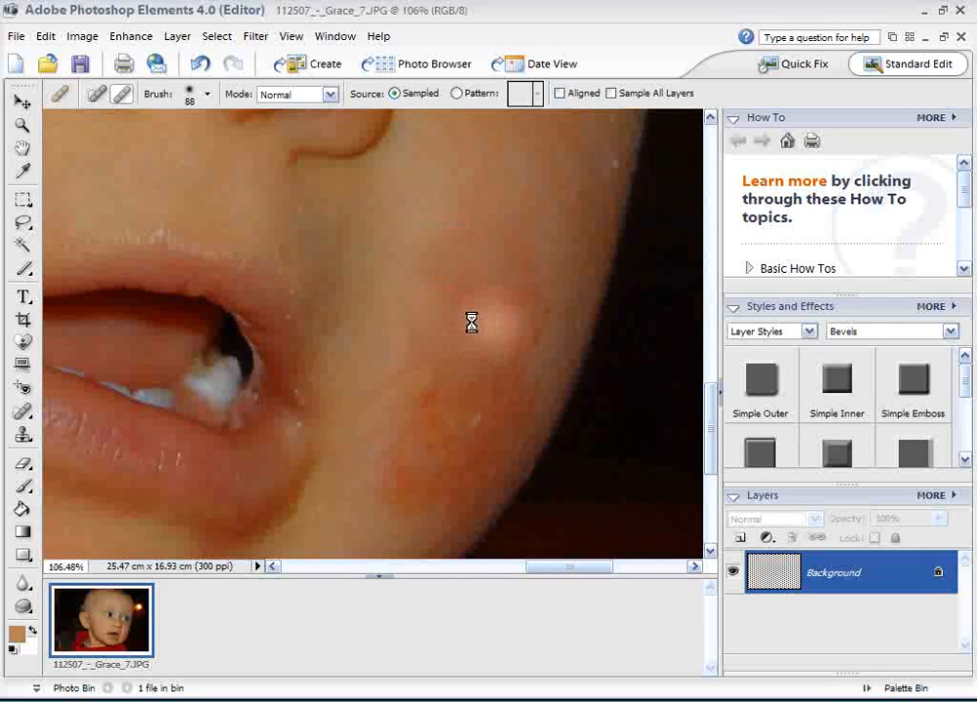
{"action": "left_click", "coordinate": [414, 404]}
{"action": "left_click", "coordinate": [395, 471]}
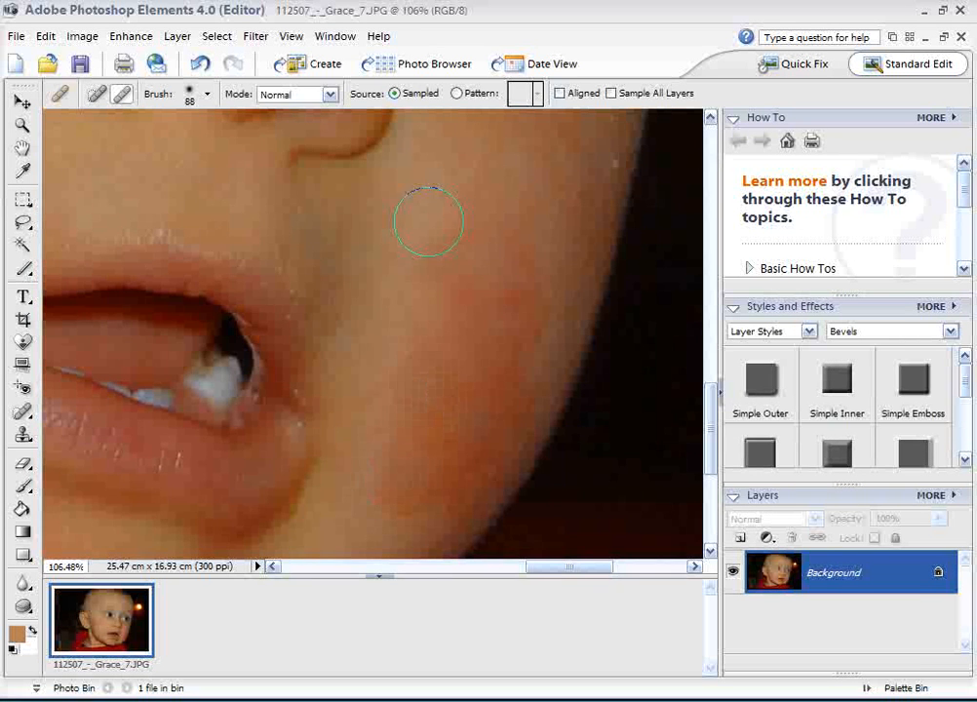
Reduce the Healing Brush to 36 px and heal the remaining blemishes on the far cheek from skin sampled near its outer edge.
{"action": "left_click_drag", "start_coordinate": [432, 233], "coordinate": [447, 300]}
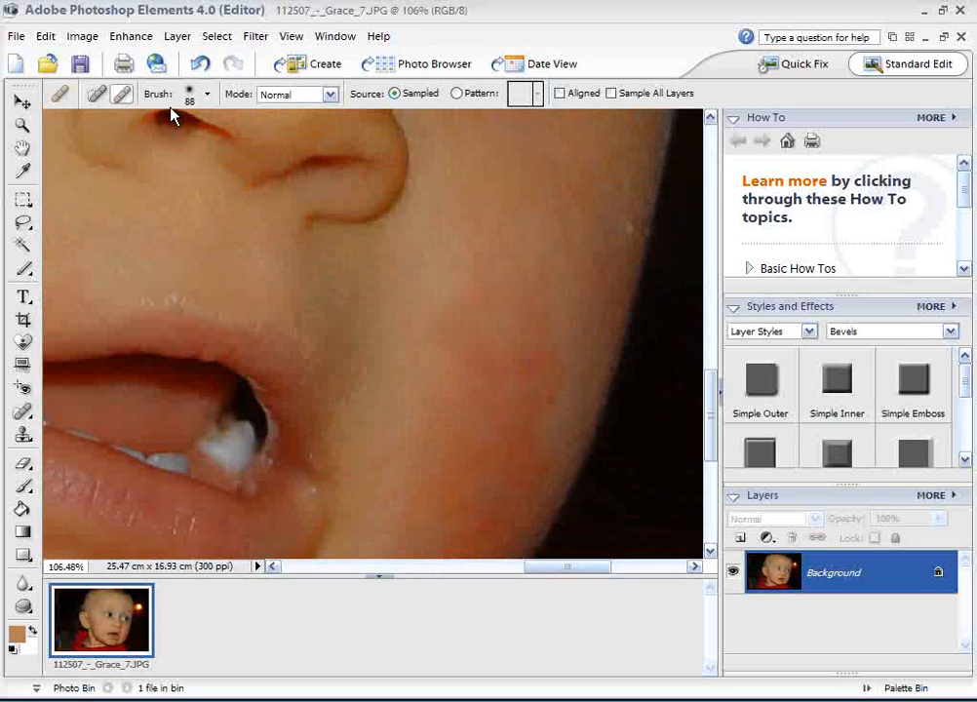
{"action": "left_click", "coordinate": [191, 94]}
{"action": "left_click", "coordinate": [136, 143]}
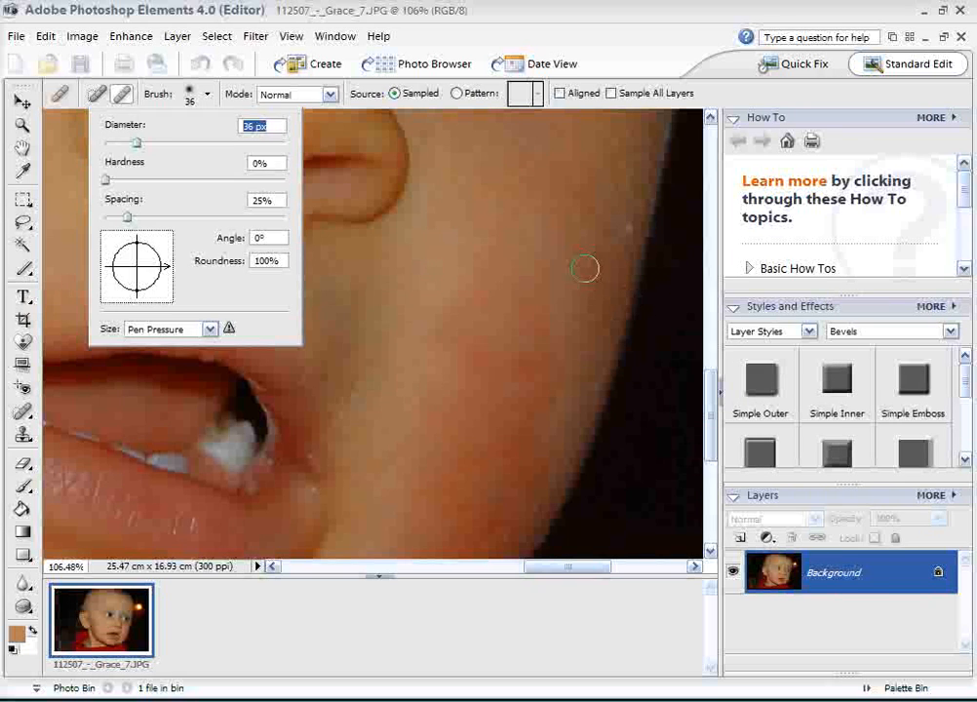
{"action": "left_click", "coordinate": [569, 236], "text": "alt"}
{"action": "left_click", "coordinate": [555, 366]}
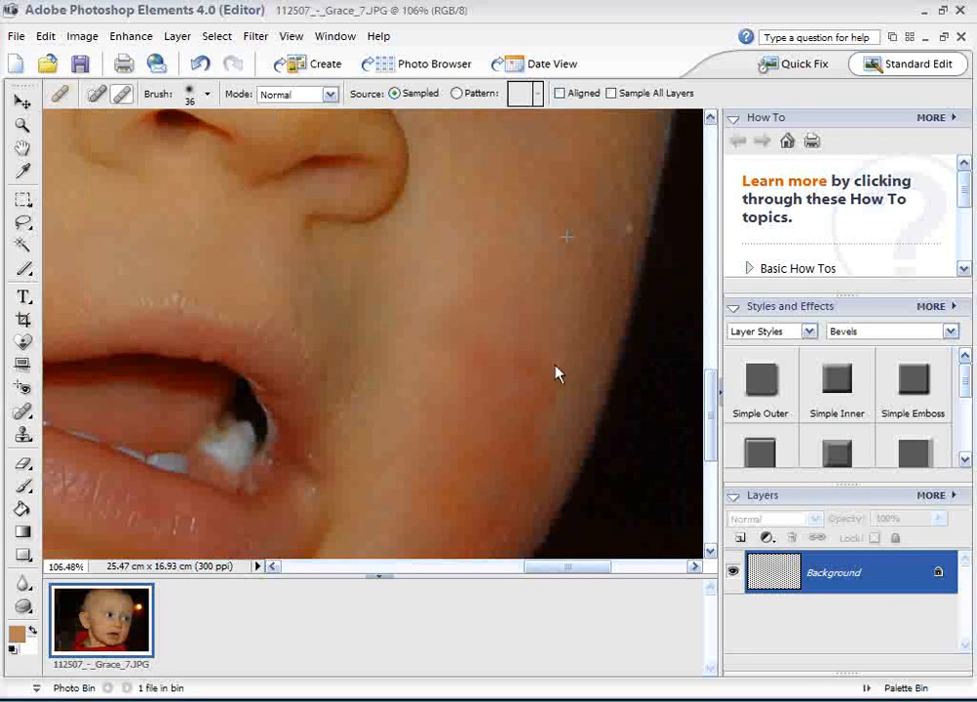
{"action": "left_click", "coordinate": [498, 274]}
{"action": "left_click", "coordinate": [454, 345]}
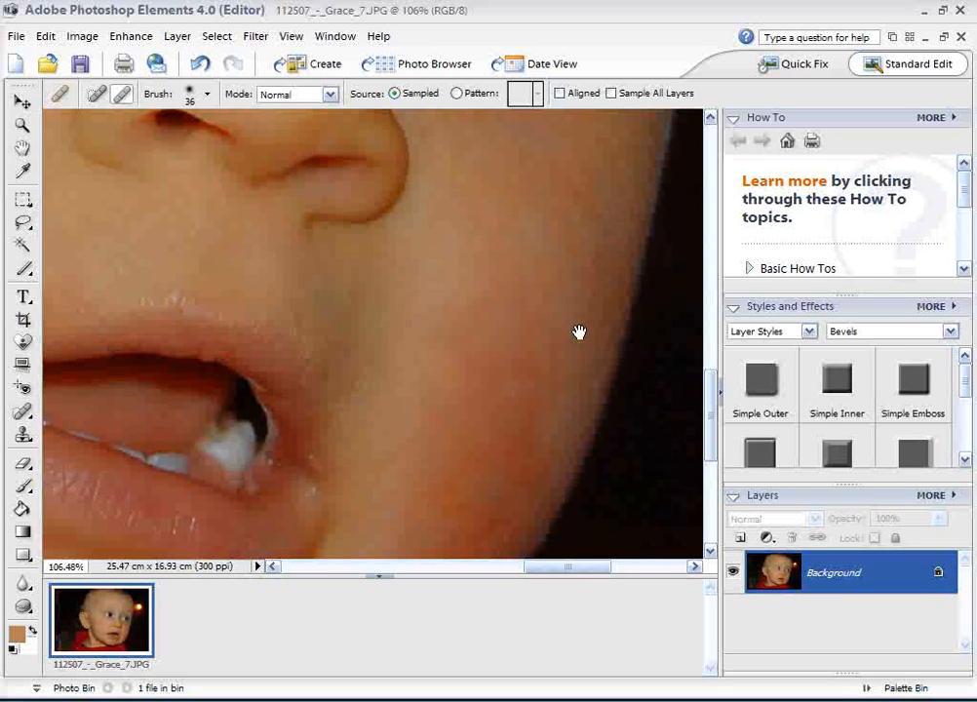
Heal the uneven patches on the lower far cheek, sampling clean skin near the jawline.
{"action": "left_click_drag", "start_coordinate": [579, 332], "coordinate": [556, 236]}
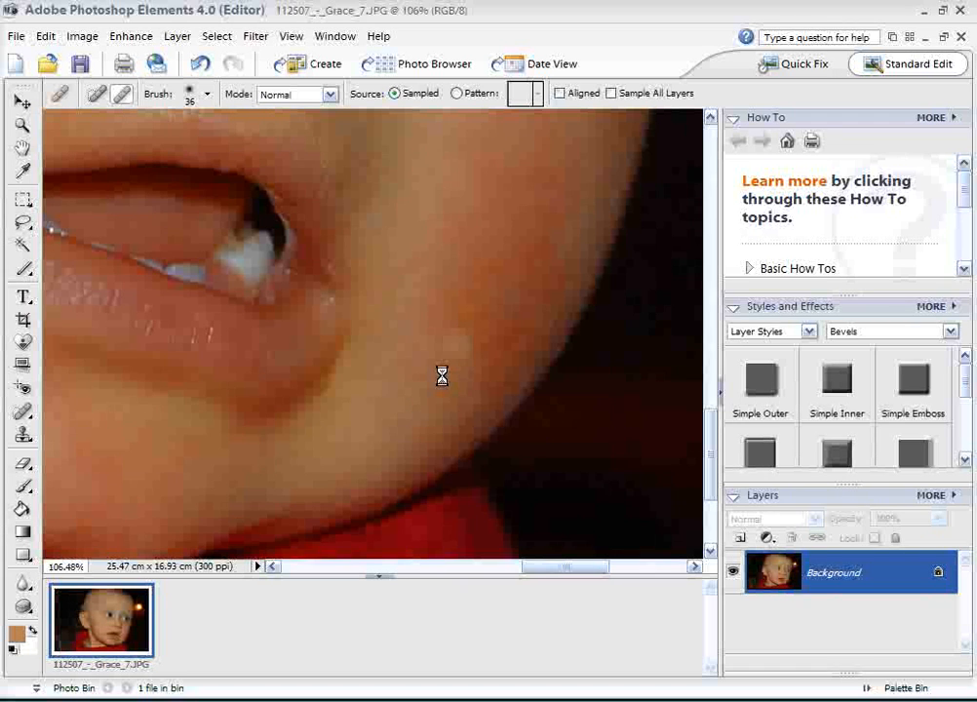
{"action": "left_click", "coordinate": [415, 459], "text": "alt"}
{"action": "left_click", "coordinate": [436, 446]}
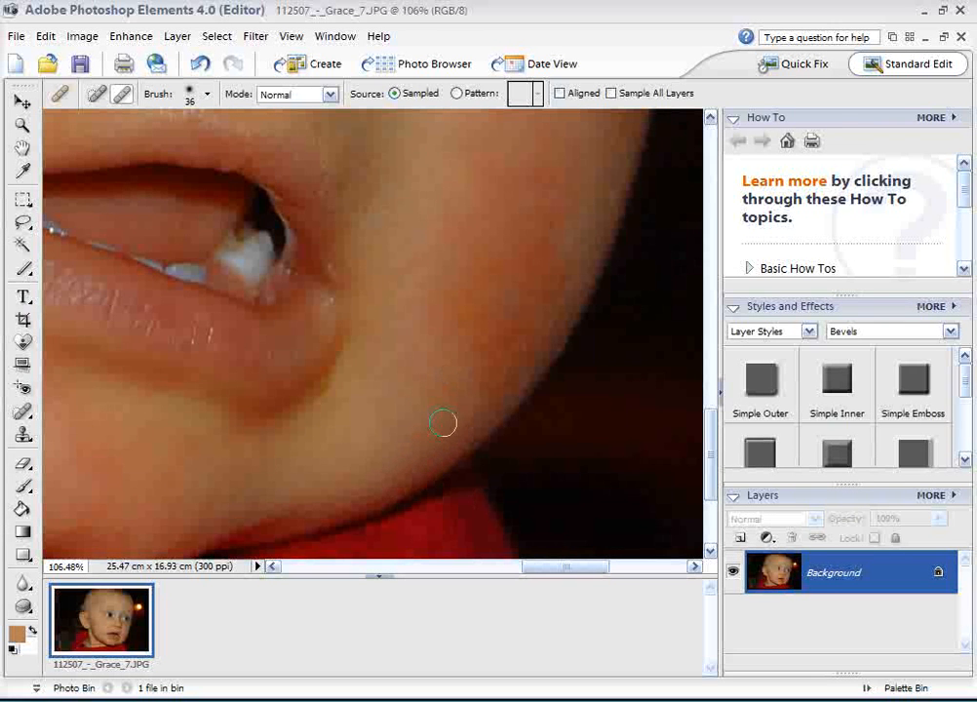
{"action": "left_click_drag", "start_coordinate": [434, 381], "coordinate": [385, 429]}
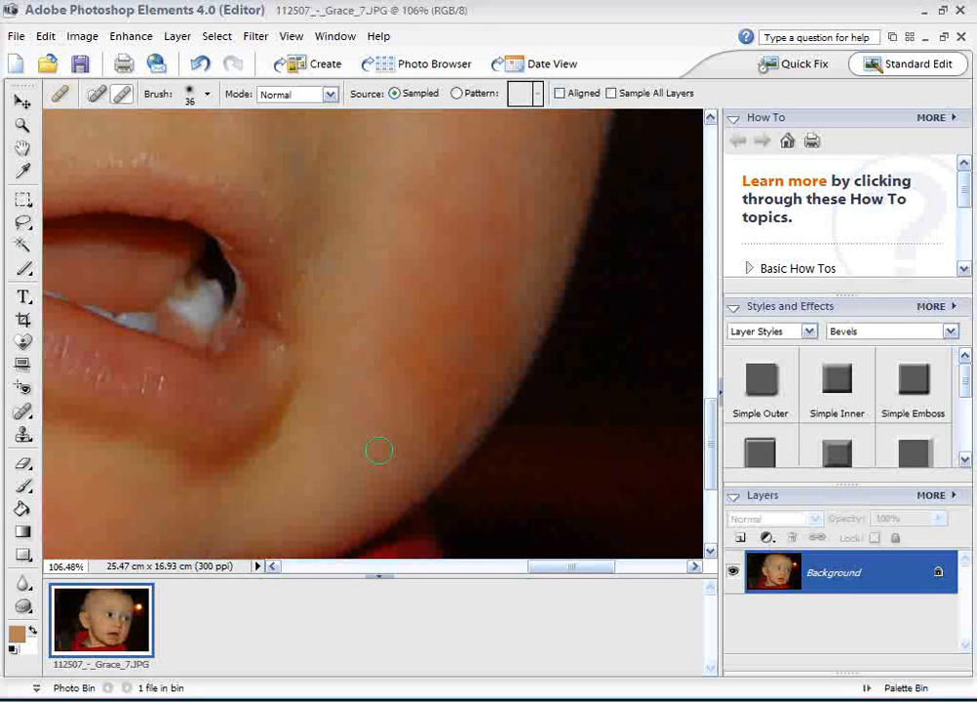
{"action": "left_click_drag", "start_coordinate": [441, 386], "coordinate": [435, 379]}
Examine the whole retouched face, compare the Spot Healing Brush with the Healing Brush, and review the Healing Brush's diameter and hardness settings.
{"action": "scroll", "coordinate": [388, 300], "scroll_direction": "down", "scroll_amount": 5}
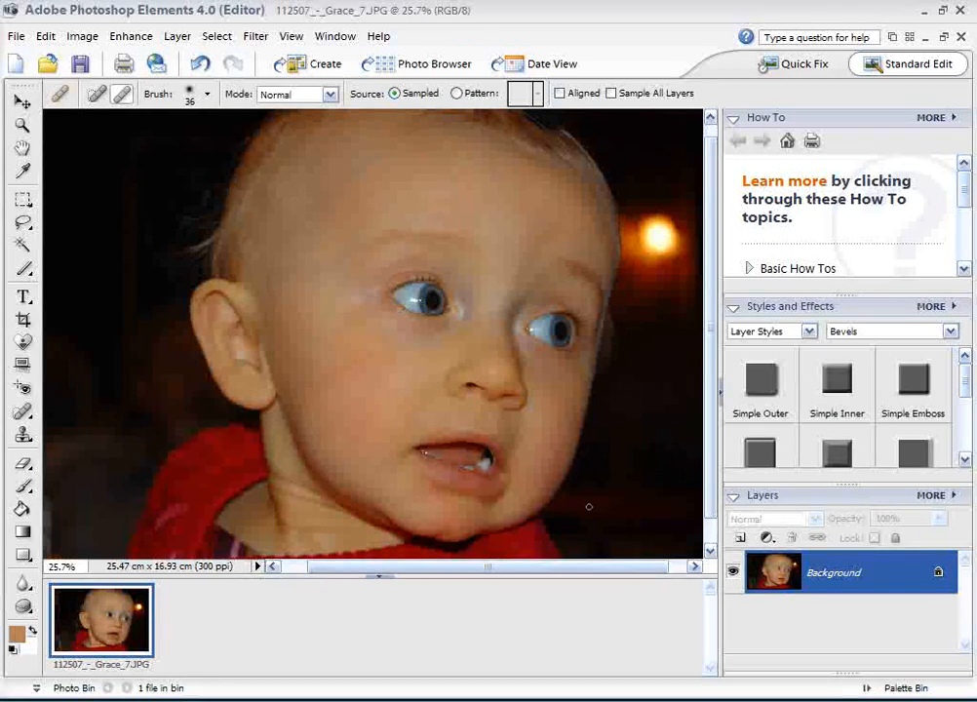
{"action": "scroll", "coordinate": [589, 506], "scroll_direction": "up", "scroll_amount": 1}
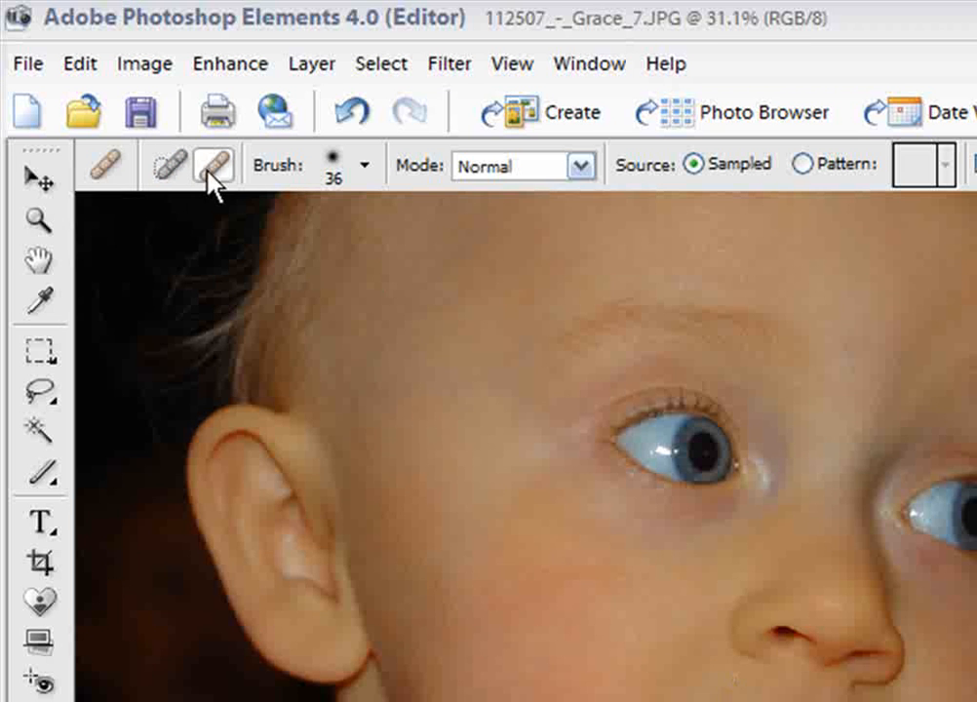
{"action": "left_click", "coordinate": [173, 174]}
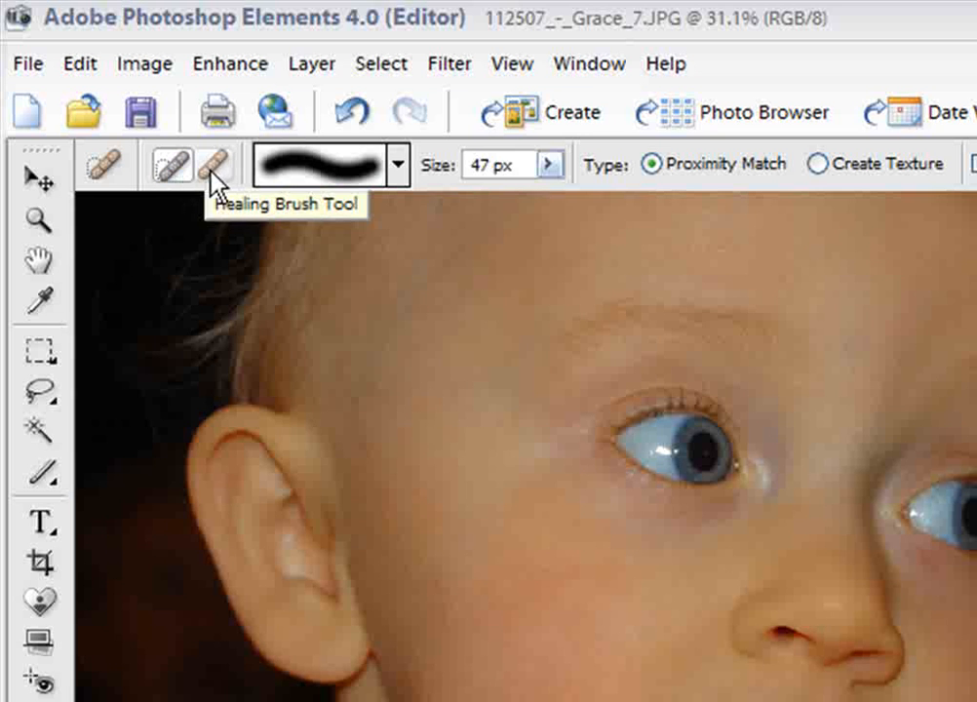
{"action": "left_click", "coordinate": [212, 171]}
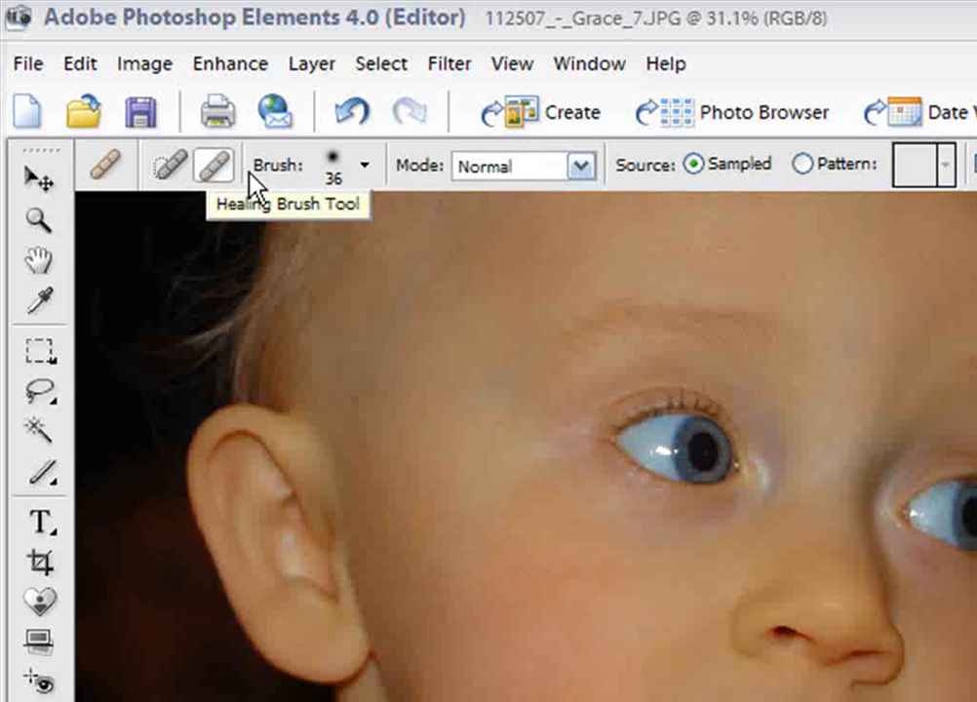
{"action": "left_click", "coordinate": [336, 168]}
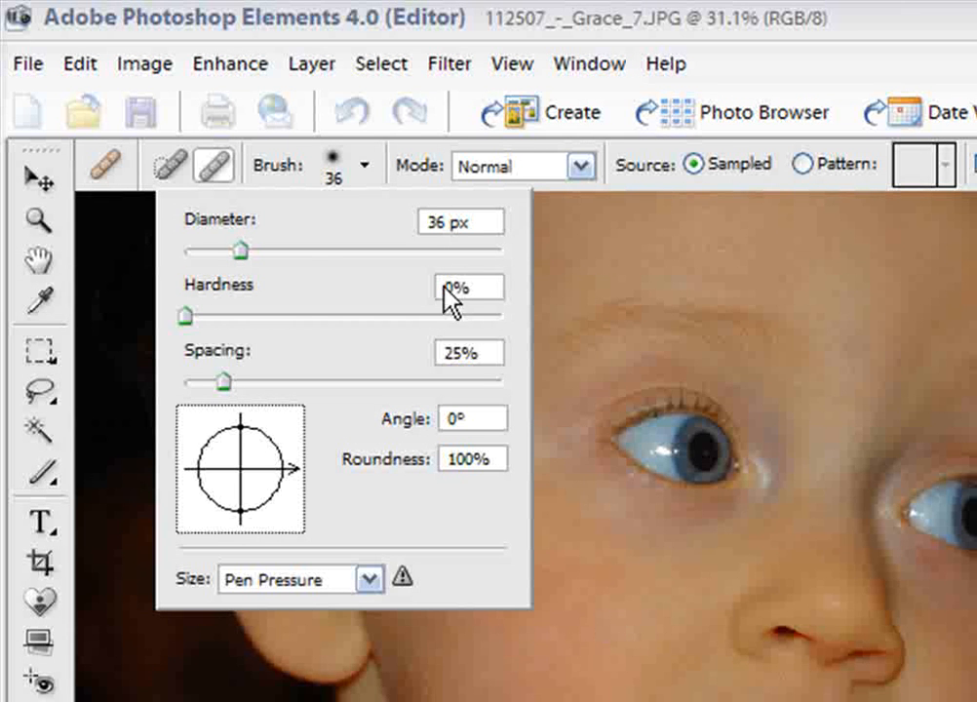
{"action": "left_click", "coordinate": [593, 626]}
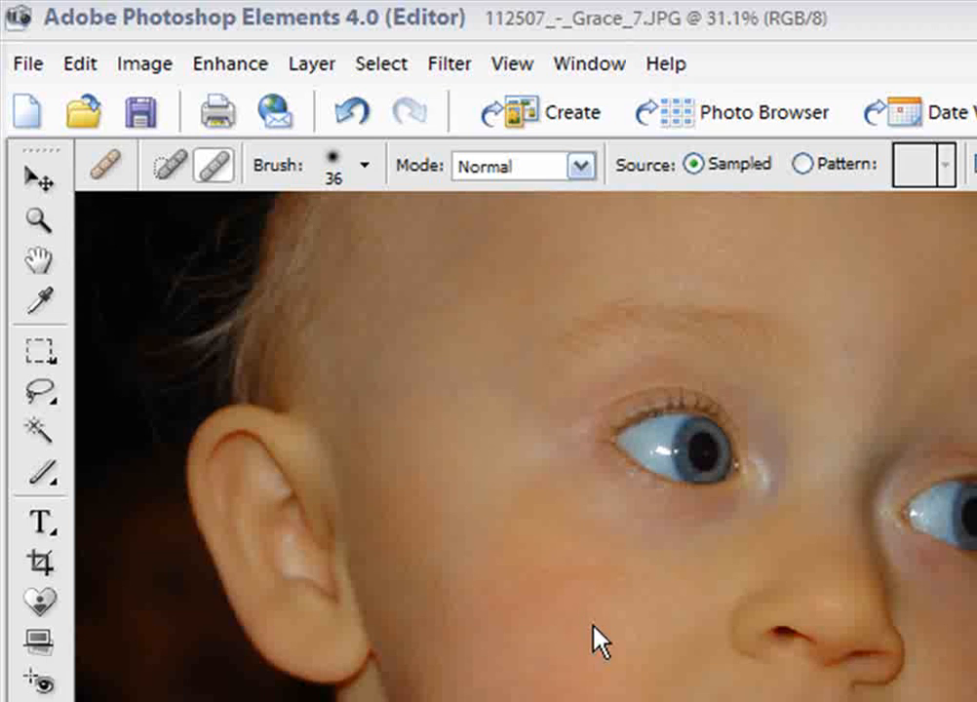
Try healing the near cheek with skin sampled from the same cheek, and undo the last change.
{"action": "left_click", "coordinate": [511, 631], "text": "alt"}
{"action": "mouse_move", "coordinate": [643, 596]}
{"action": "left_mouse_down"}
{"action": "mouse_move", "coordinate": [656, 593]}
{"action": "mouse_move", "coordinate": [644, 609]}
{"action": "mouse_move", "coordinate": [659, 607]}
{"action": "mouse_move", "coordinate": [654, 619]}
{"action": "left_mouse_up"}
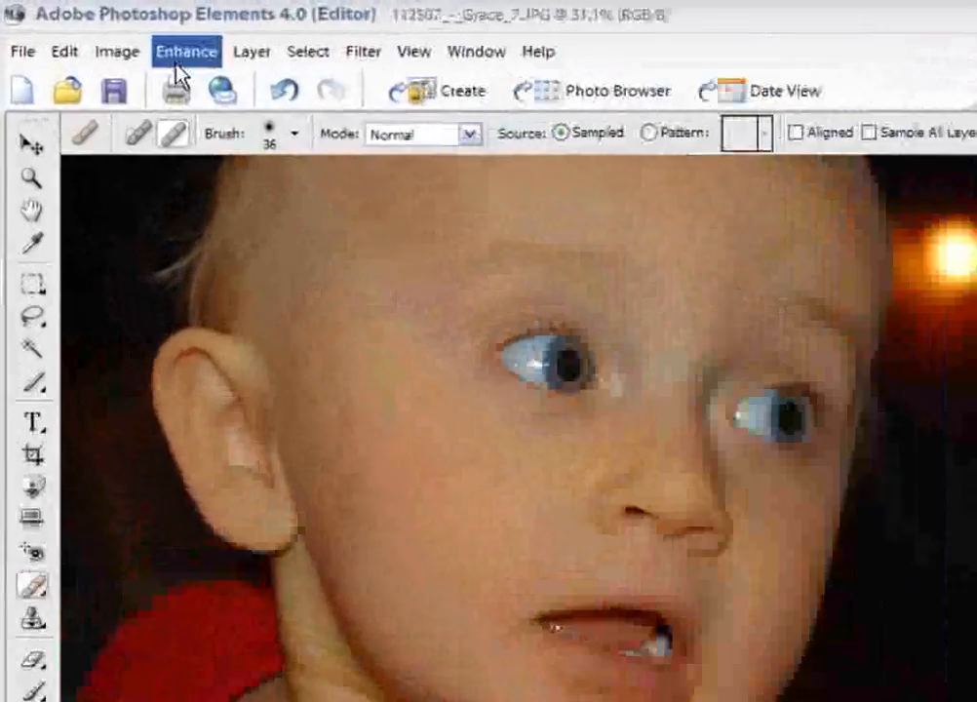
{"action": "key", "text": "ctrl+z"}
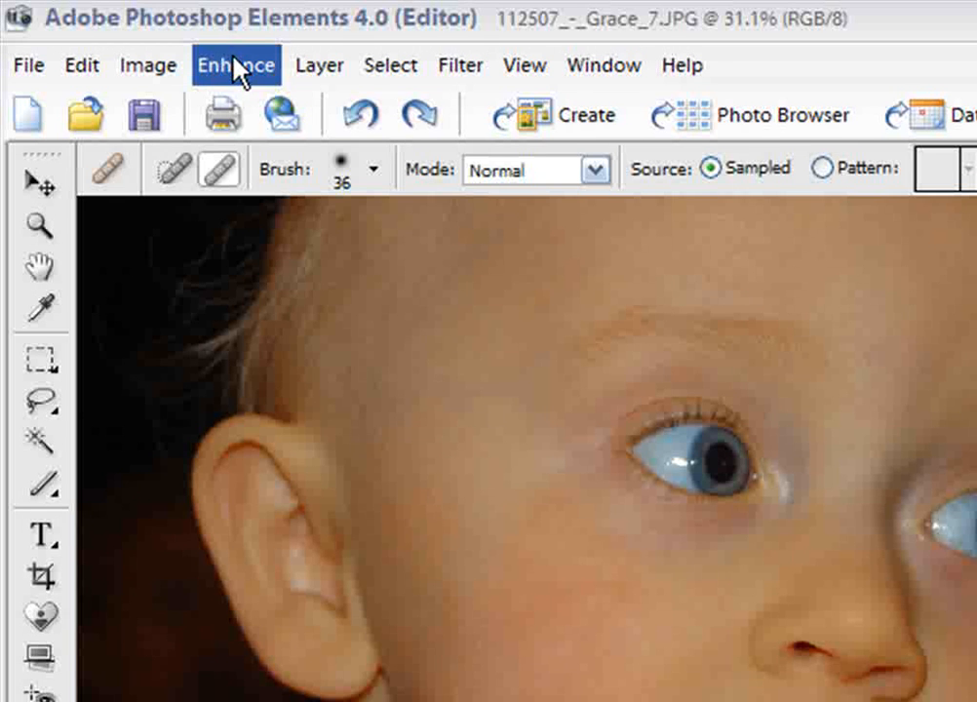
{"action": "left_click", "coordinate": [234, 69]}
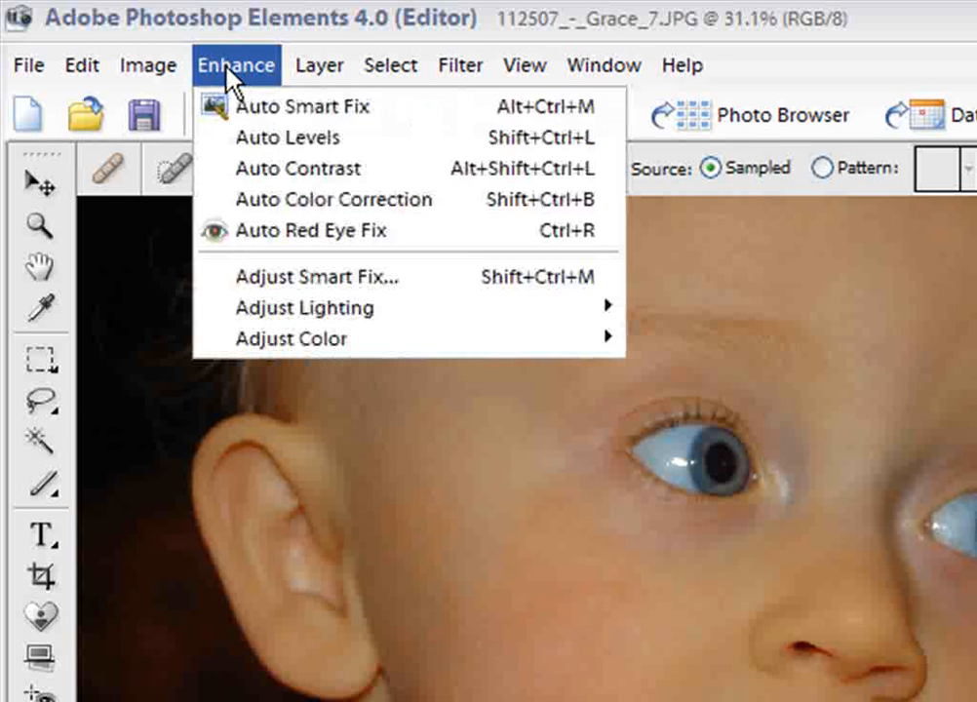
{"action": "mouse_move", "coordinate": [415, 349]}
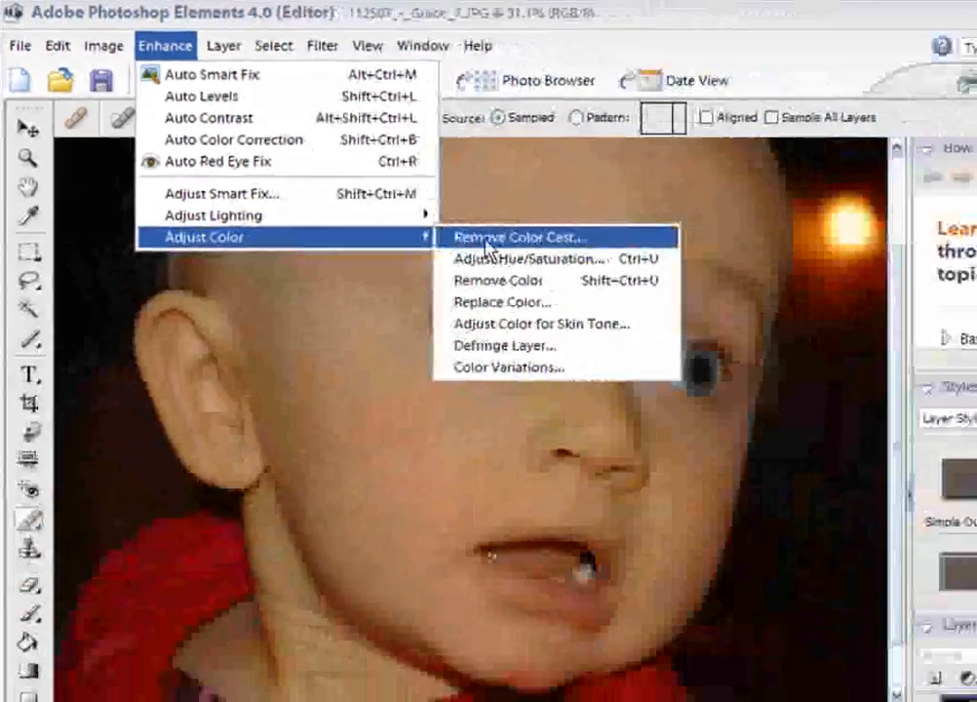
{"action": "left_click", "coordinate": [485, 244]}
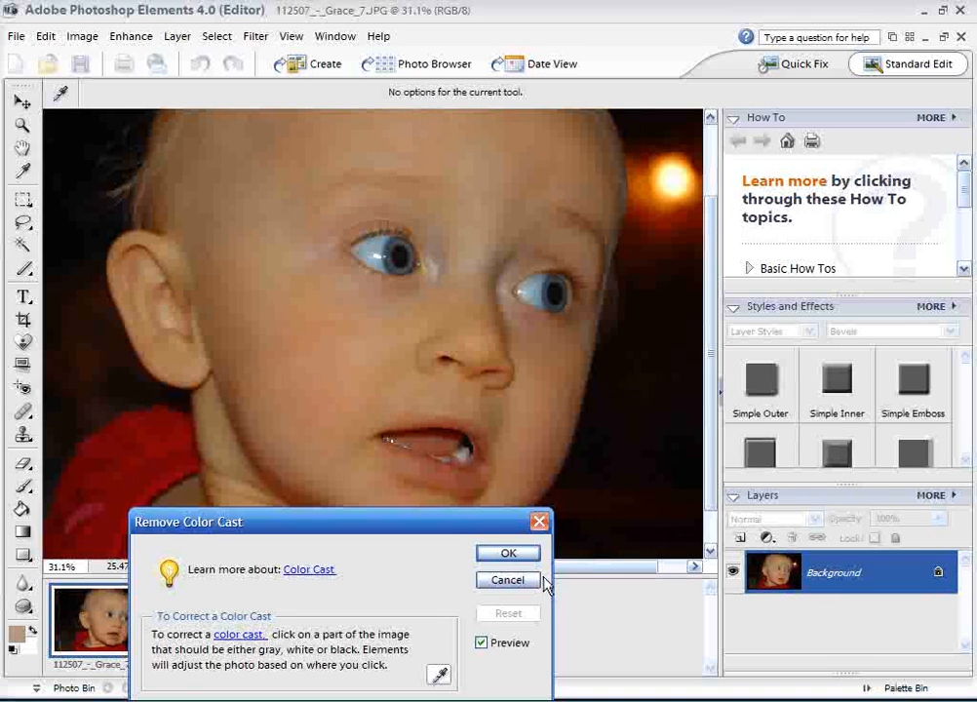
{"action": "left_click", "coordinate": [508, 554]}
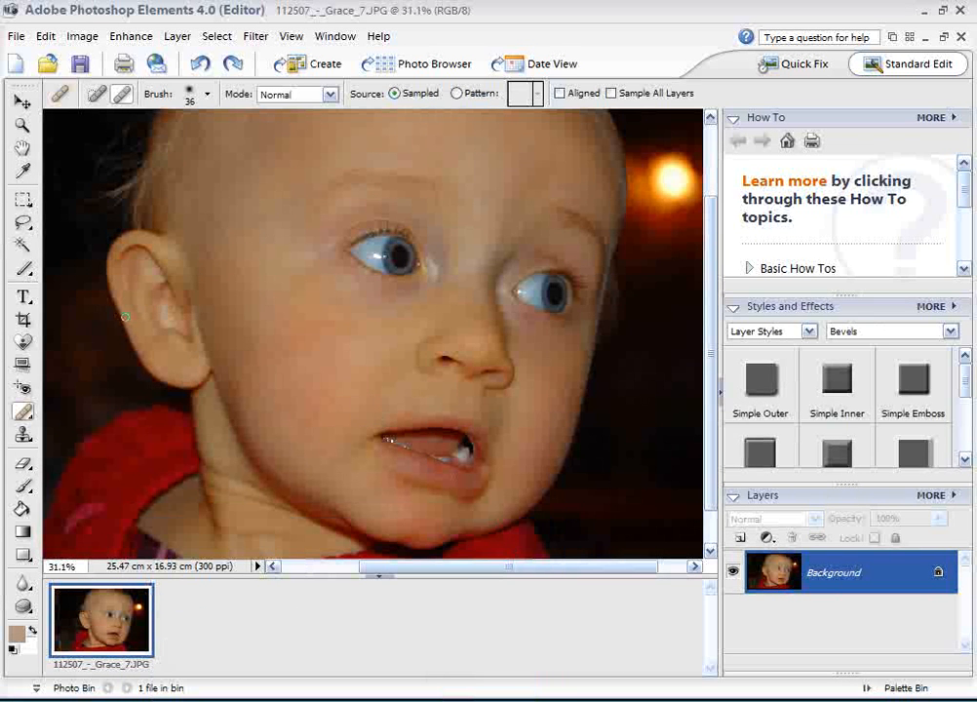
Apply Remove Color Cast to the photo, trying the white of the near eye and settling on the inner ear as the neutral reference.
{"action": "left_click", "coordinate": [137, 41]}
{"action": "mouse_move", "coordinate": [157, 188]}
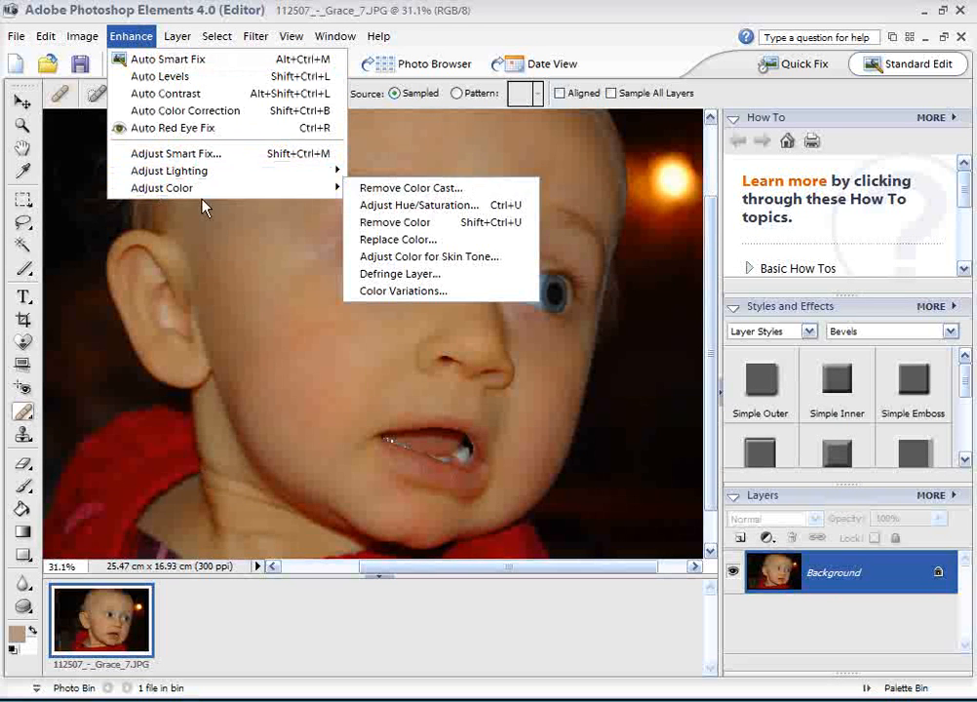
{"action": "left_click", "coordinate": [378, 189]}
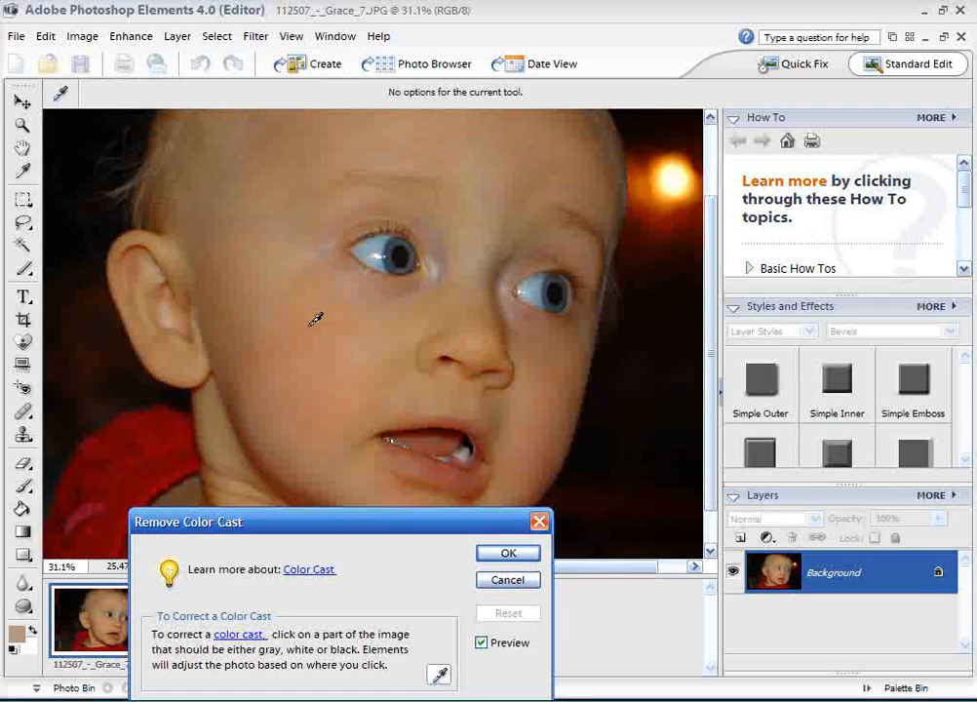
{"action": "left_click", "coordinate": [380, 248]}
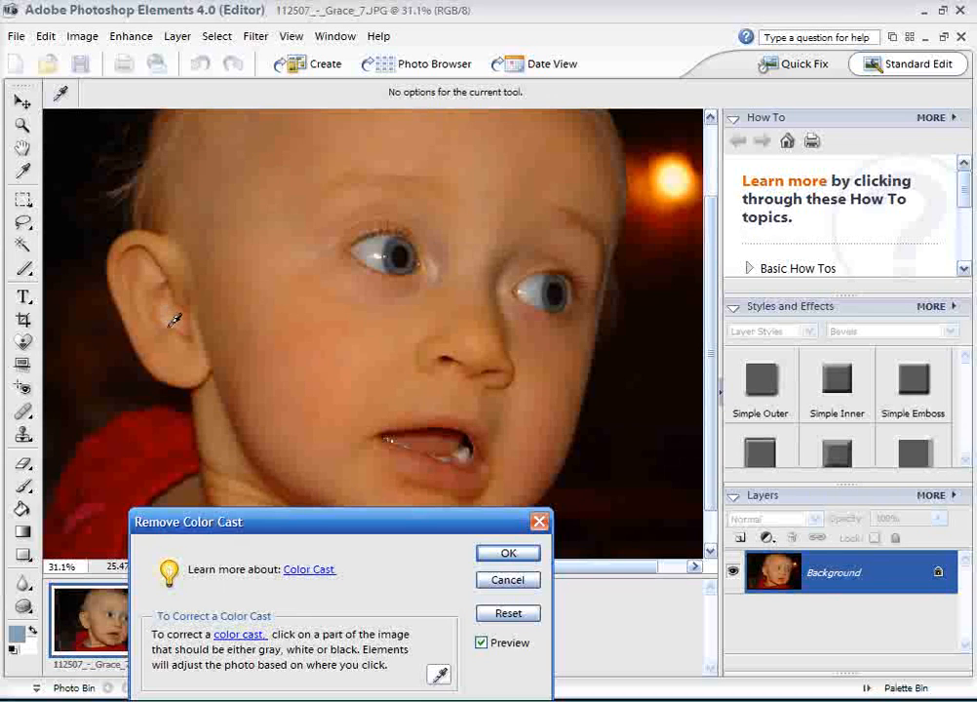
{"action": "left_click", "coordinate": [176, 318]}
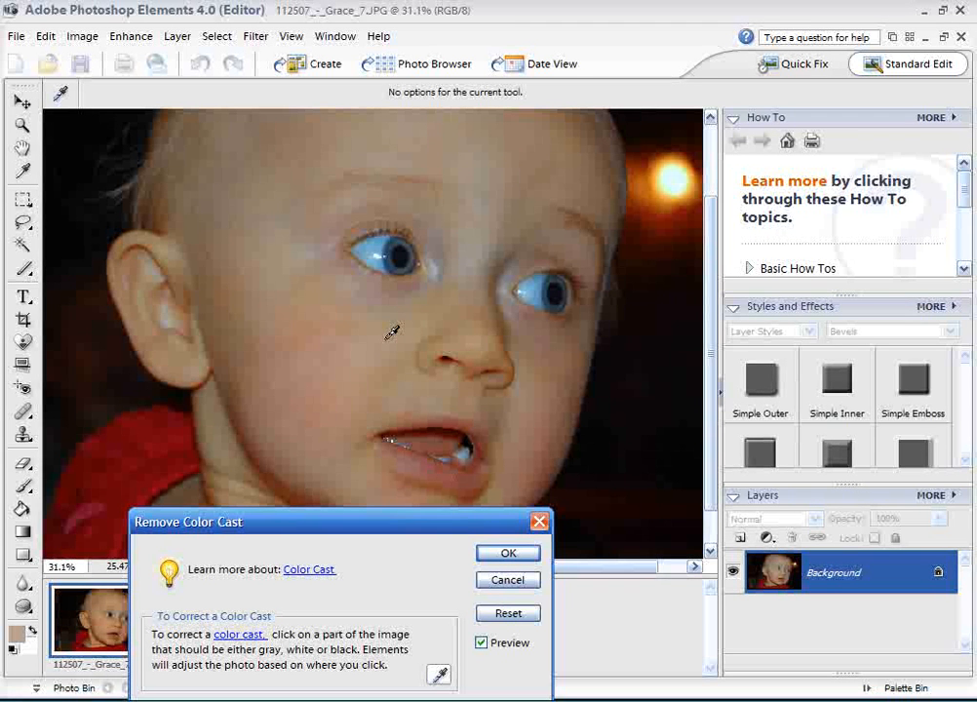
{"action": "left_click", "coordinate": [522, 558]}
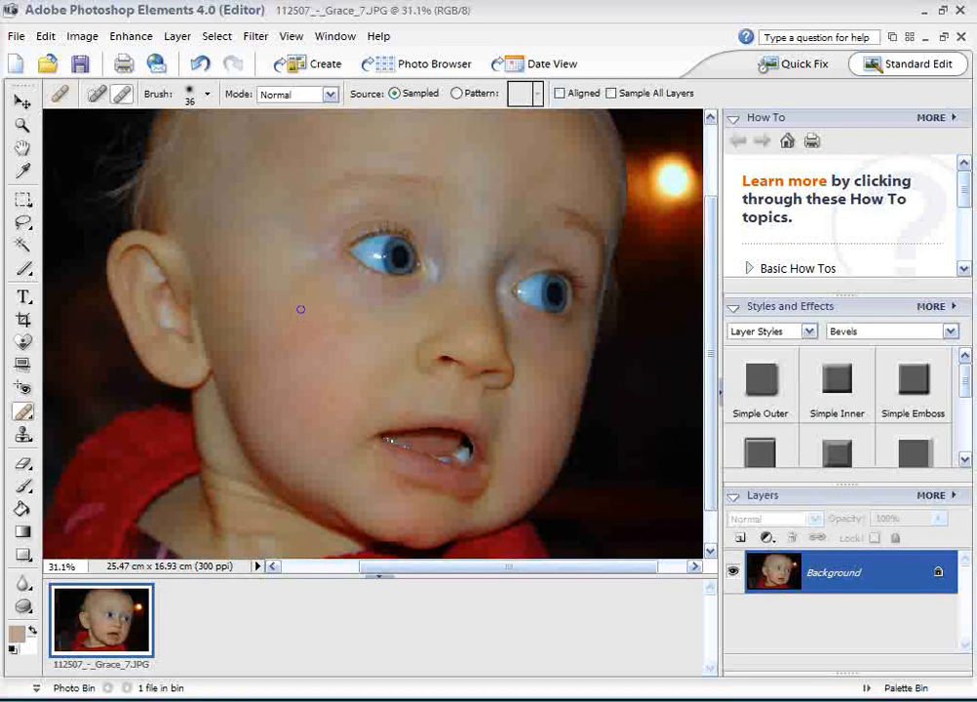
Save the retouched photo as a separate JPEG with "a" added after the 7 in its file name, at quality 12 (Maximum).
{"action": "left_click", "coordinate": [16, 36]}
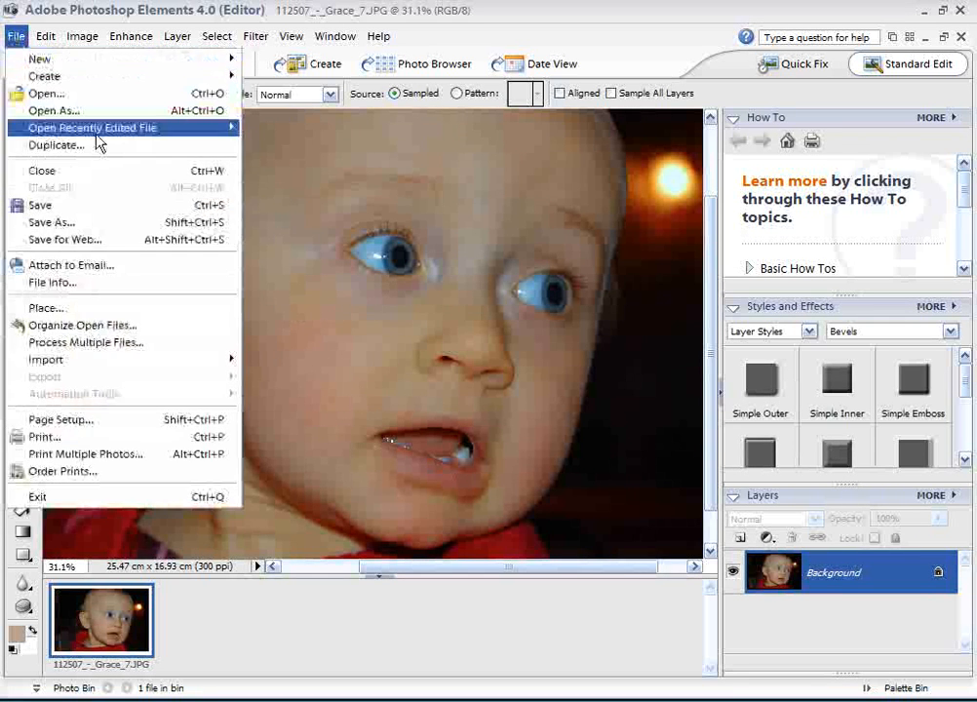
{"action": "left_click", "coordinate": [93, 222]}
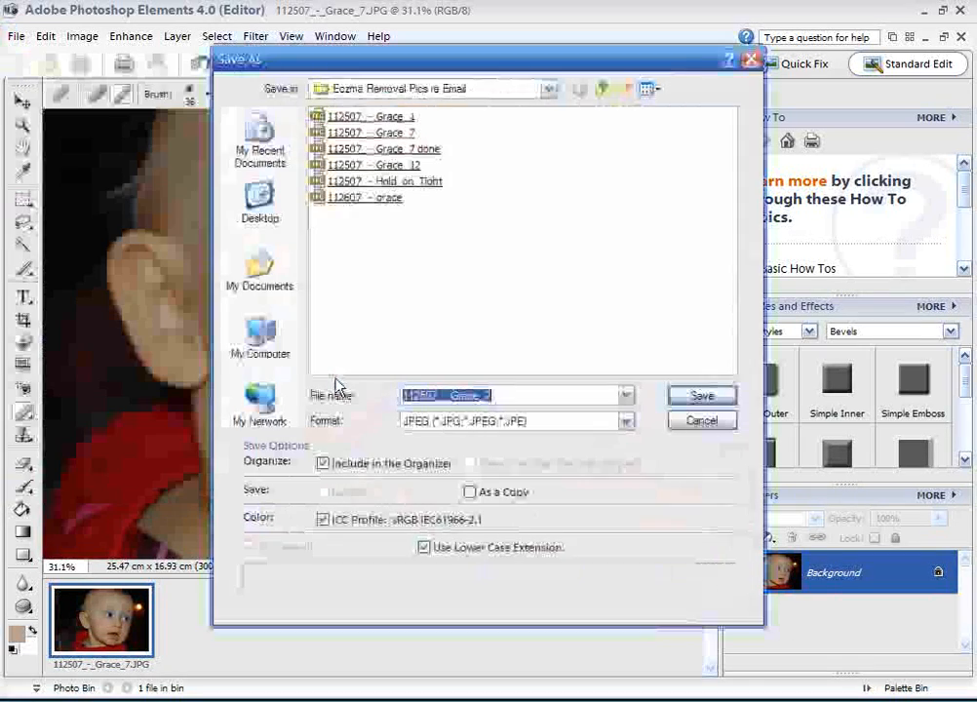
{"action": "left_click", "coordinate": [499, 397]}
{"action": "type", "text": "d"}
{"action": "key", "text": "Return"}
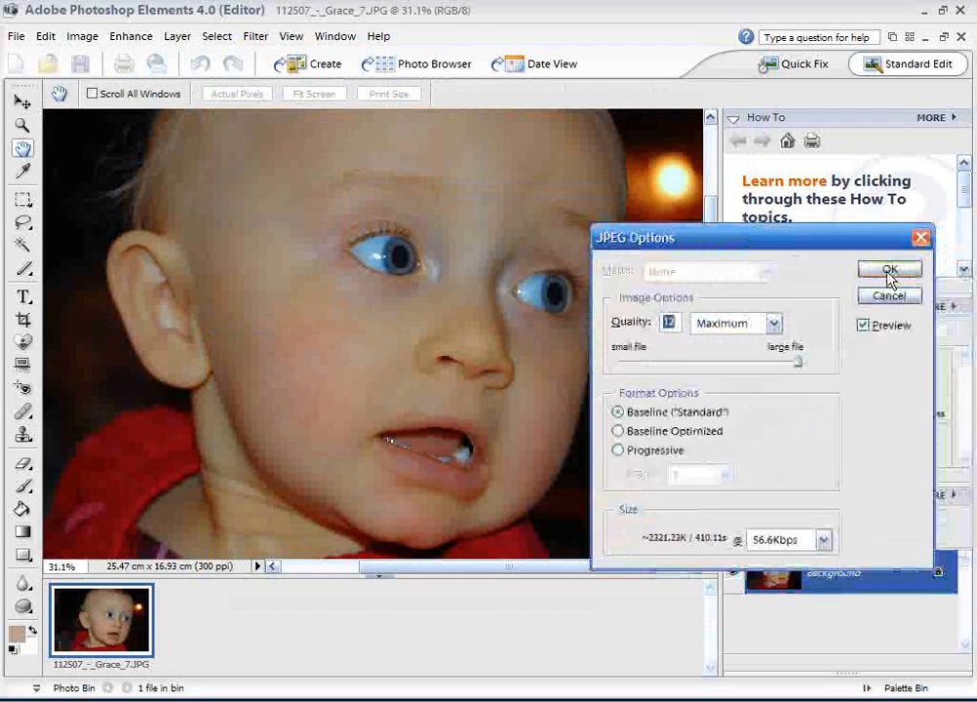
{"action": "left_click", "coordinate": [888, 273]}
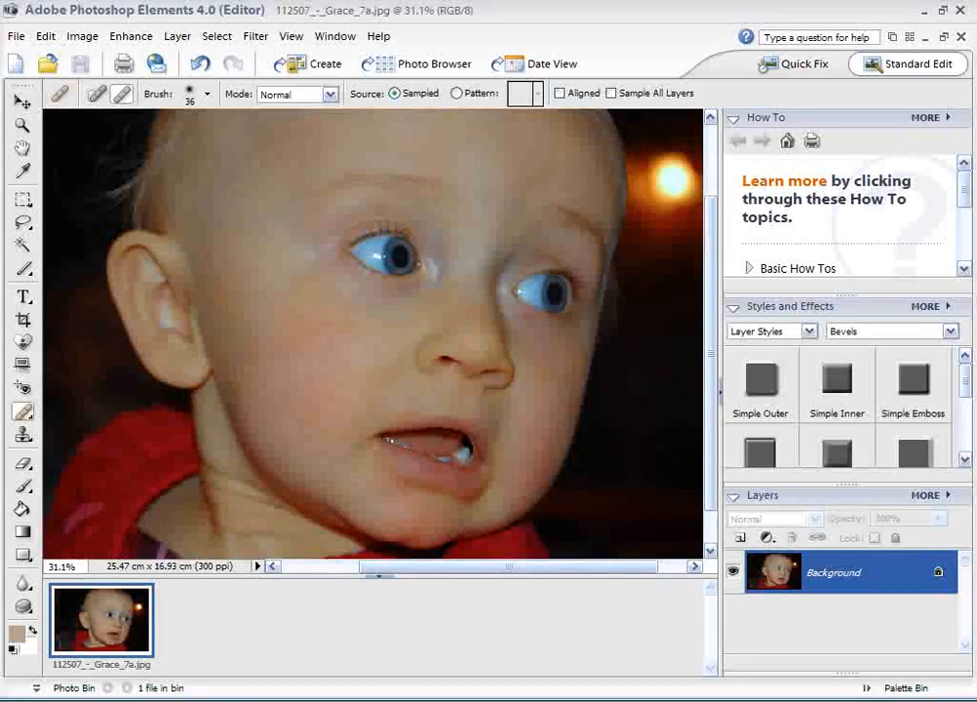
Switch to the "Eczma Removal Pics re Email" folder in Windows Explorer and open the original photo number 7 in ACDSee.
{"action": "key", "text": "alt+Tab"}
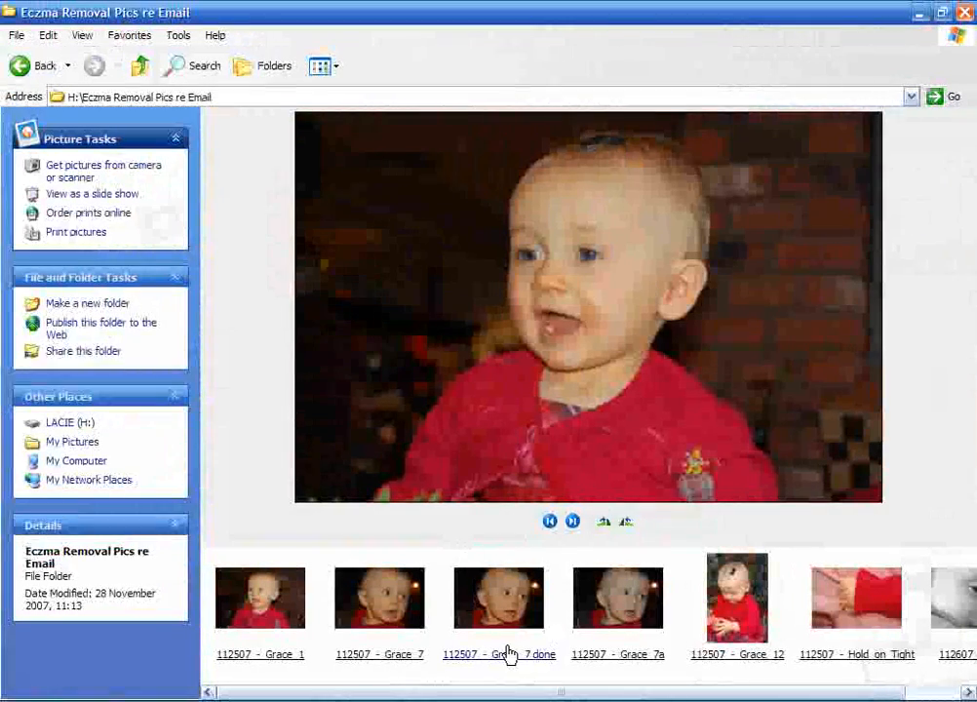
{"action": "left_click", "coordinate": [393, 627]}
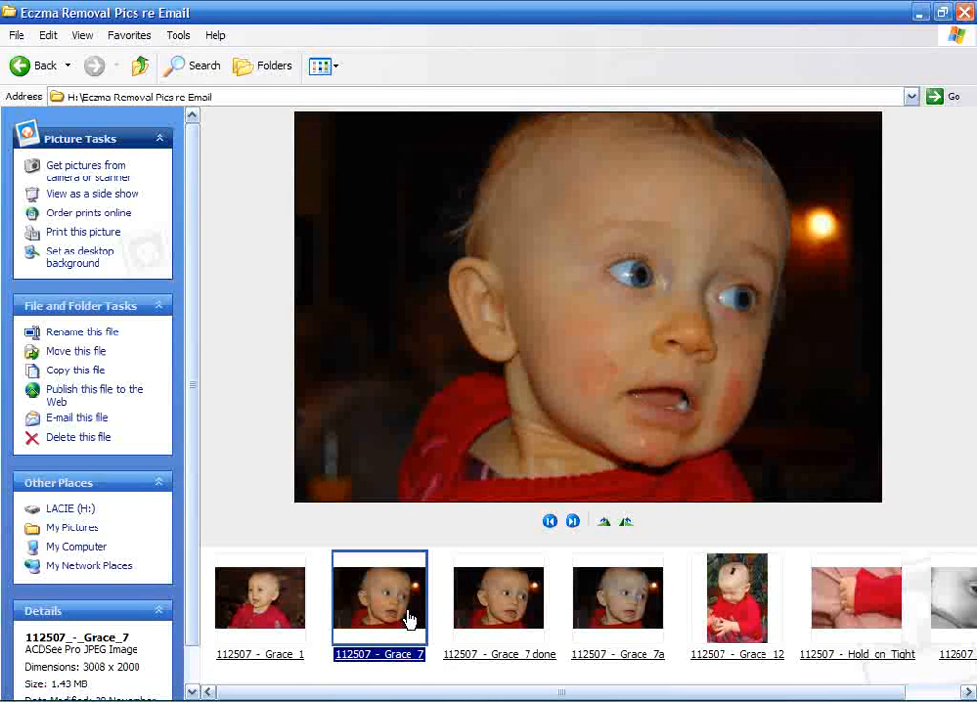
{"action": "double_click", "coordinate": [407, 621]}
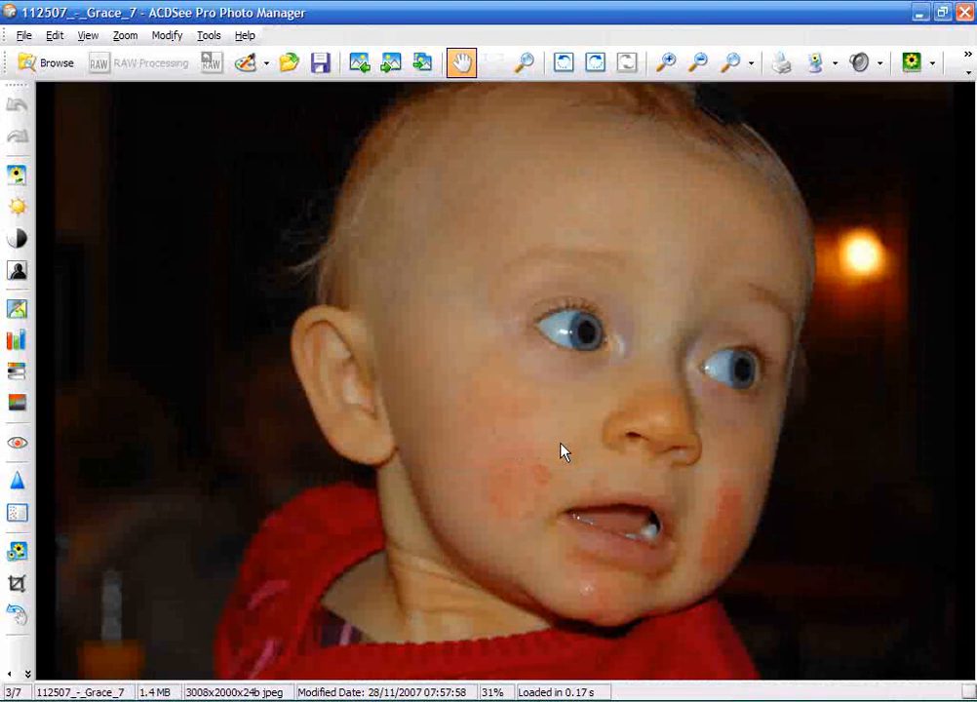
Compare the original photo with its retouched versions by flipping between 7, 7 done and 7a, checking cheeks, nose and skin tone.
{"action": "key", "text": "Page_Up"}
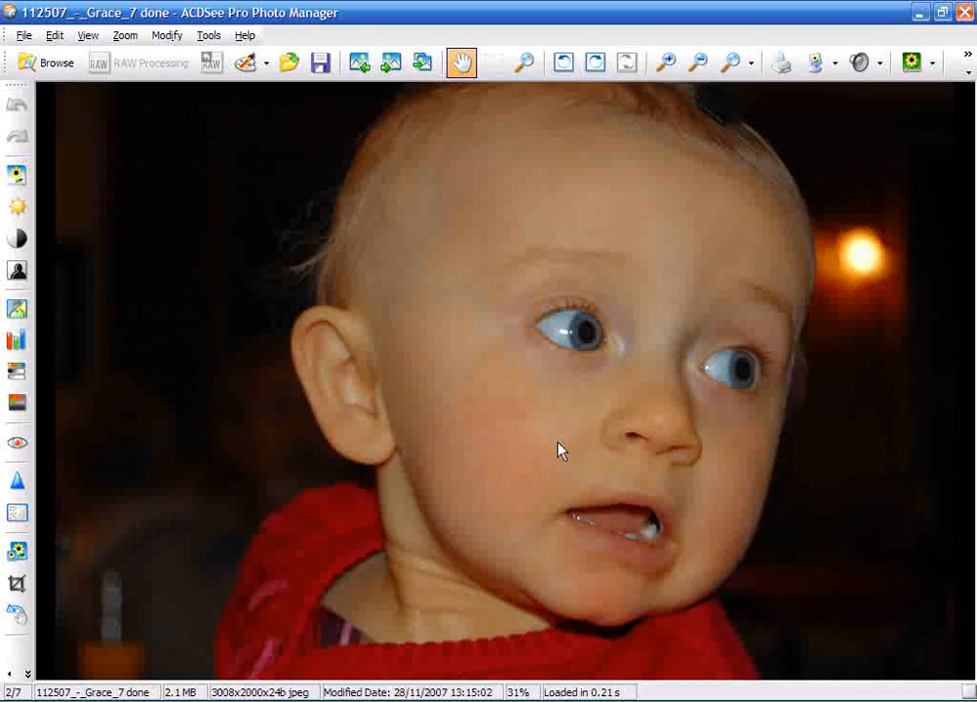
{"action": "scroll", "coordinate": [558, 442], "scroll_direction": "up", "scroll_amount": 1}
{"action": "scroll", "coordinate": [556, 445], "scroll_direction": "down", "scroll_amount": 3}
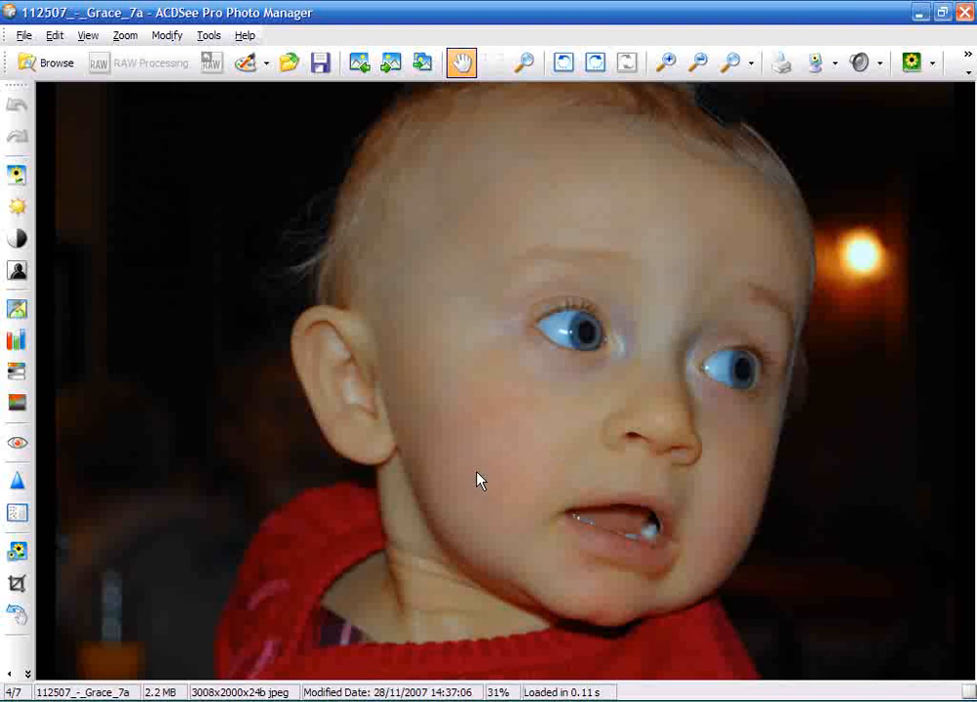
{"action": "scroll", "coordinate": [548, 488], "scroll_direction": "up", "scroll_amount": 1}
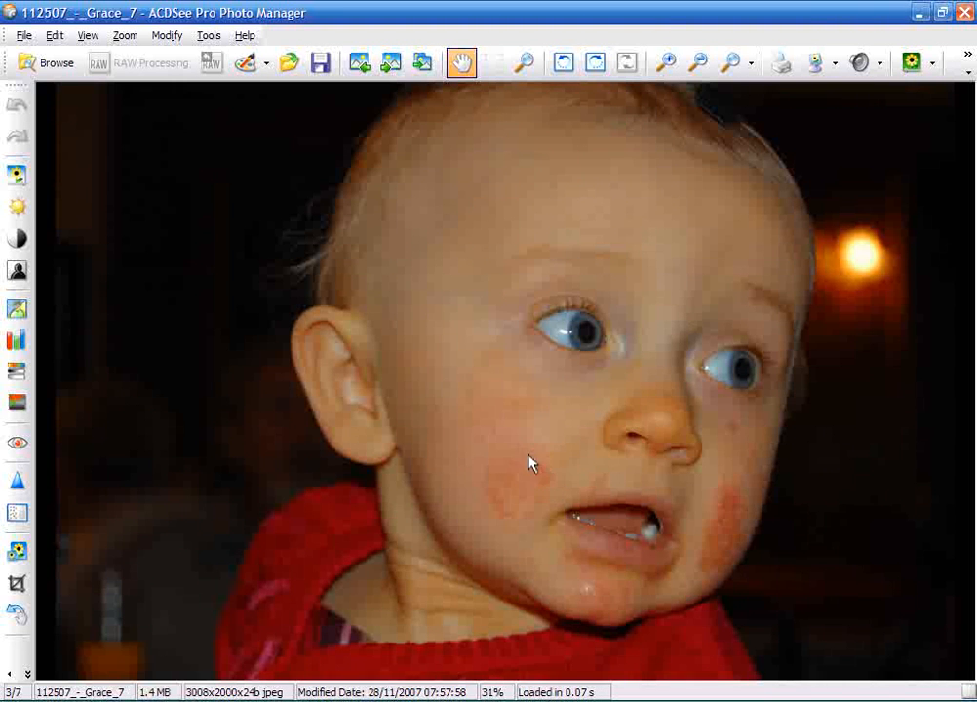
{"action": "scroll", "coordinate": [537, 458], "scroll_direction": "down", "scroll_amount": 1}
{"action": "scroll", "coordinate": [543, 458], "scroll_direction": "up", "scroll_amount": 1}
{"action": "scroll", "coordinate": [650, 429], "scroll_direction": "down", "scroll_amount": 1}
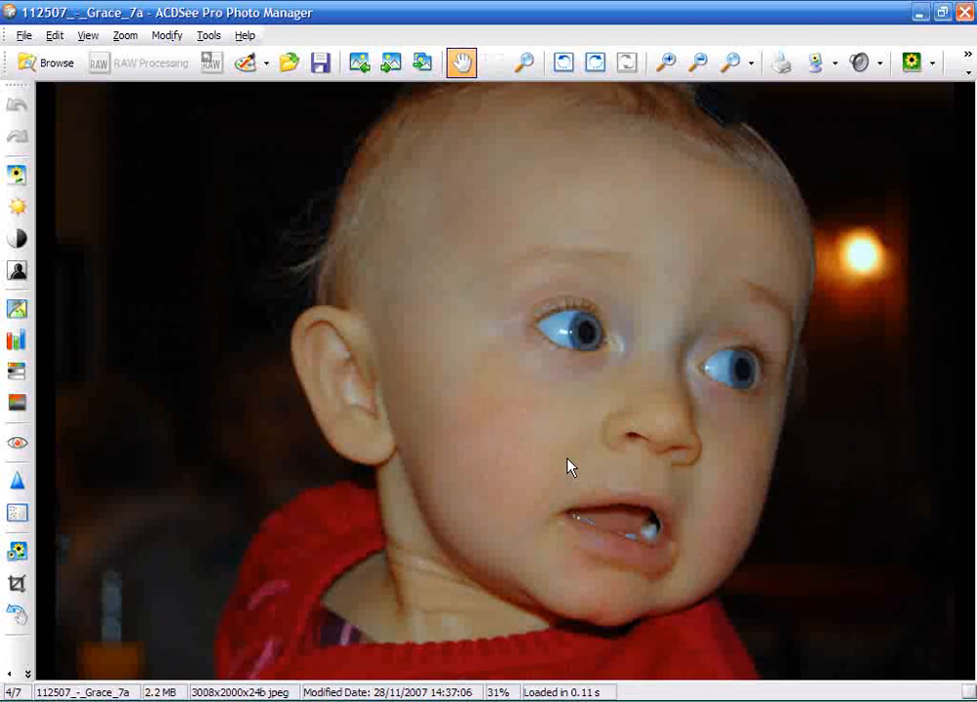
{"action": "scroll", "coordinate": [542, 483], "scroll_direction": "up", "scroll_amount": 1}
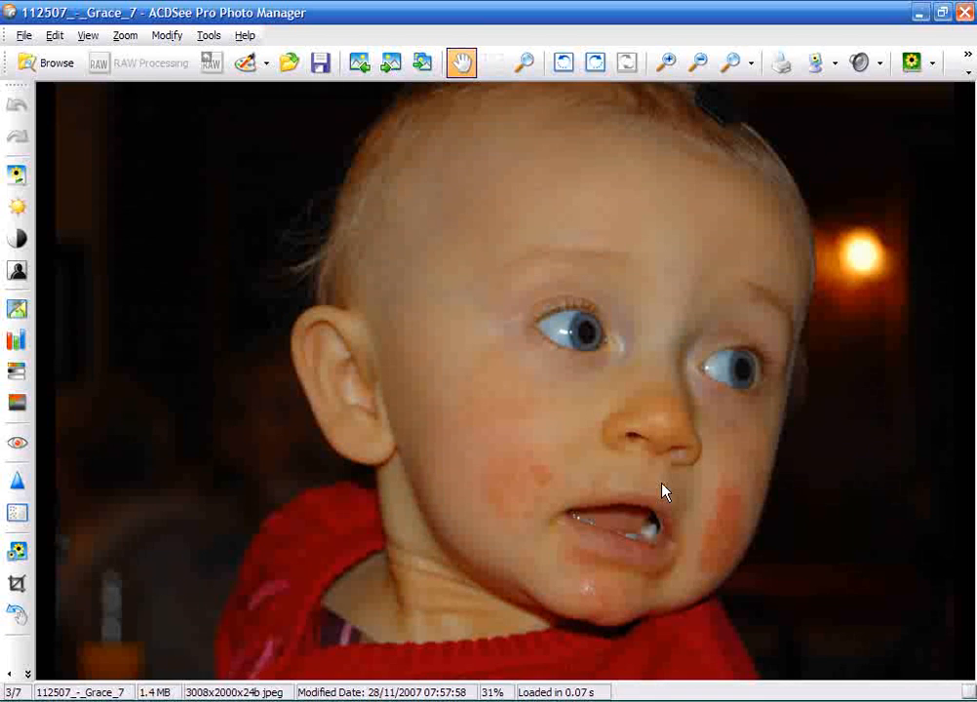
{"action": "scroll", "coordinate": [663, 491], "scroll_direction": "down", "scroll_amount": 1}
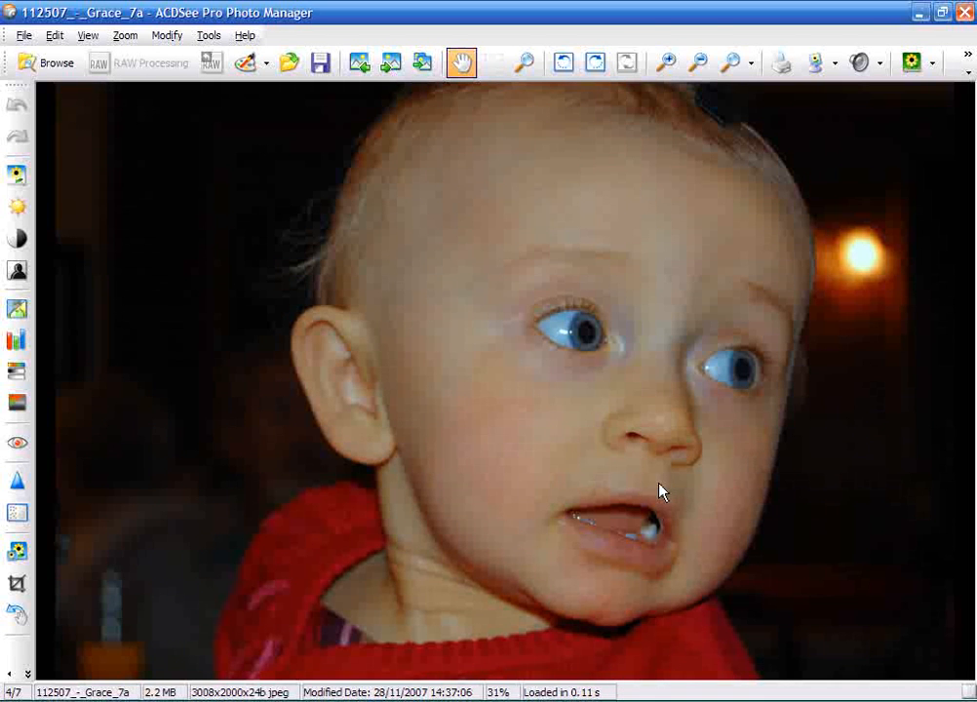
{"action": "scroll", "coordinate": [659, 491], "scroll_direction": "up", "scroll_amount": 1}
{"action": "scroll", "coordinate": [659, 490], "scroll_direction": "down", "scroll_amount": 1}
{"action": "scroll", "coordinate": [659, 491], "scroll_direction": "up", "scroll_amount": 1}
{"action": "scroll", "coordinate": [660, 491], "scroll_direction": "down", "scroll_amount": 1}
{"action": "scroll", "coordinate": [659, 490], "scroll_direction": "up", "scroll_amount": 1}
{"action": "scroll", "coordinate": [659, 490], "scroll_direction": "down", "scroll_amount": 1}
{"action": "scroll", "coordinate": [660, 490], "scroll_direction": "up", "scroll_amount": 1}
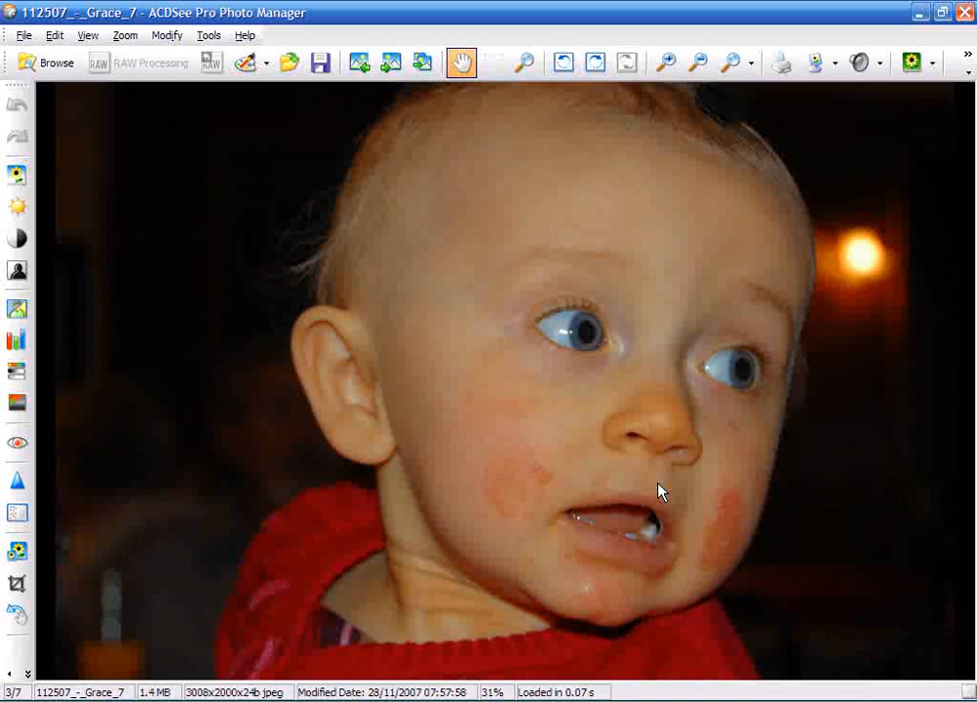
{"action": "scroll", "coordinate": [660, 490], "scroll_direction": "down", "scroll_amount": 1}
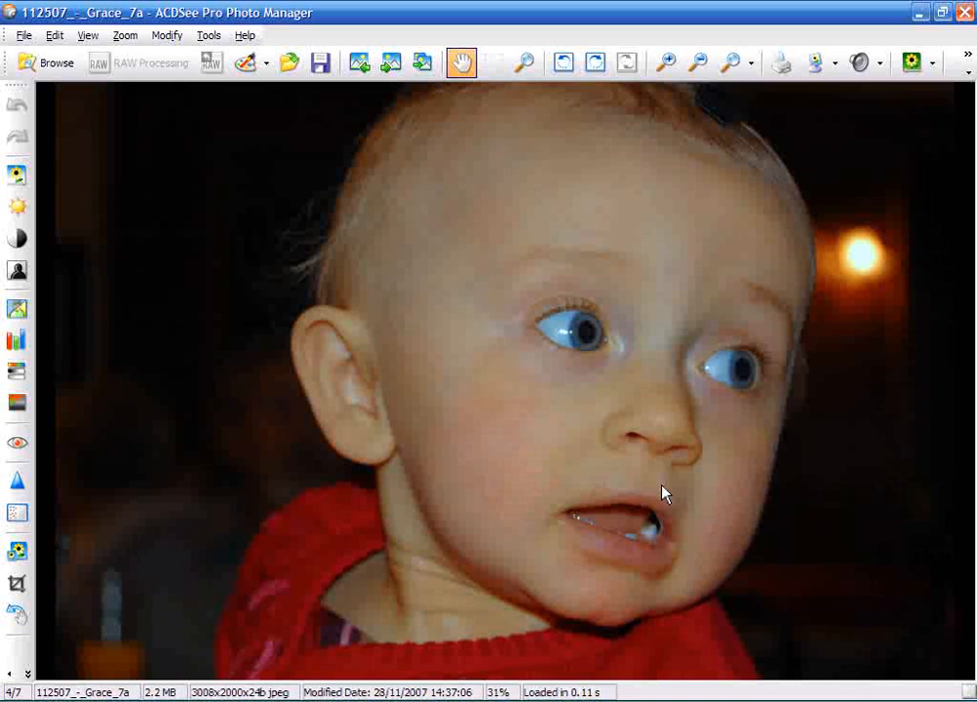